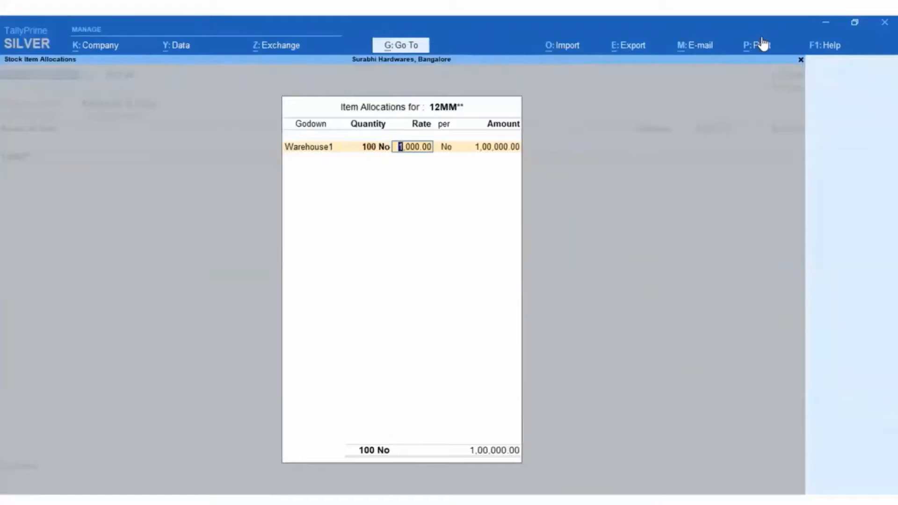
# Accept the 12MM** item allocation at a rate of 1,000.00 per No and allocate it to Common Sales Account
pyautogui.press('Return')
pyautogui.press('Return')
pyautogui.press('Return')
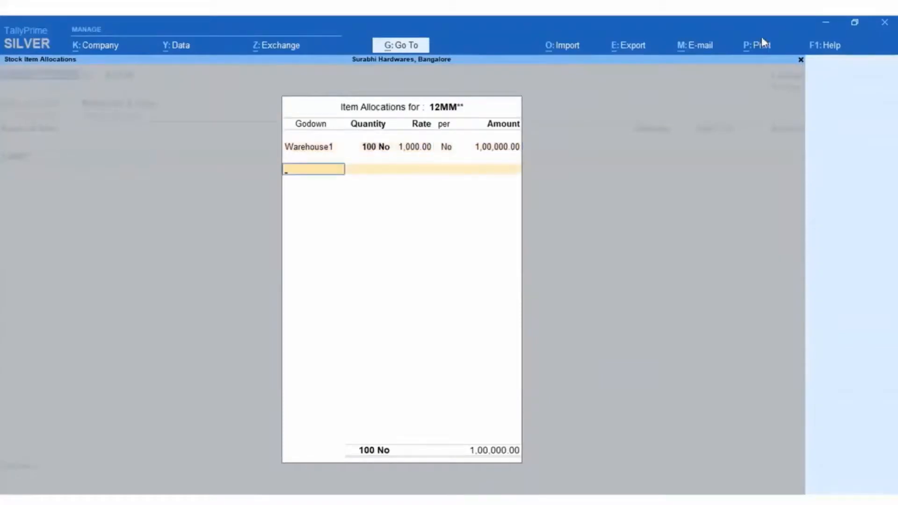
pyautogui.press('Return')
pyautogui.press('Return')
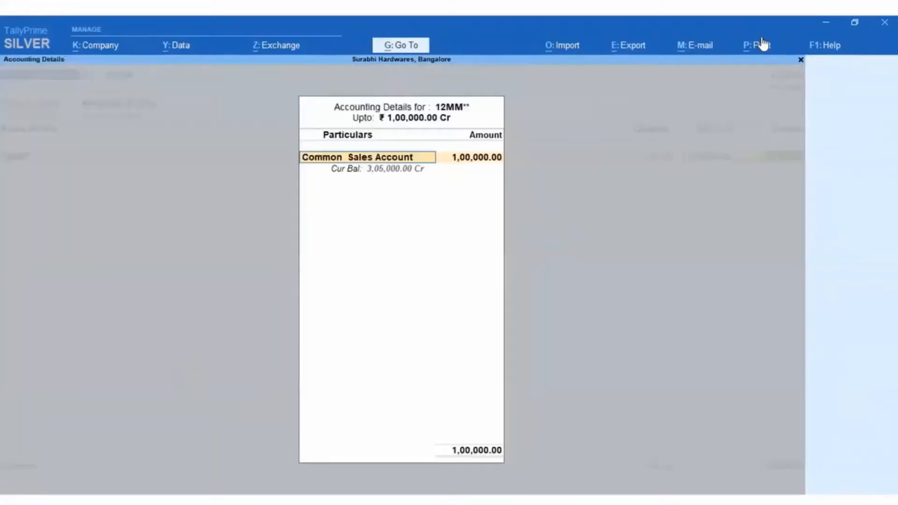
pyautogui.press('Return')
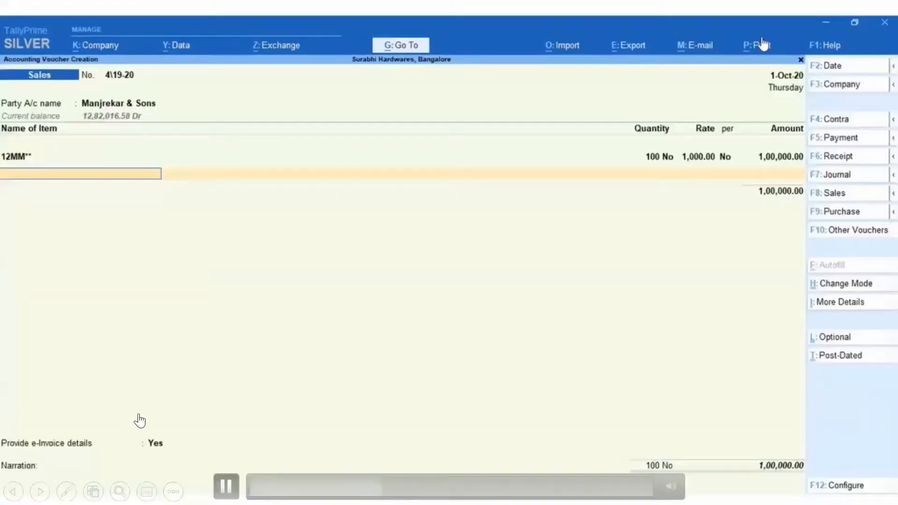
# Finish the item list and add the IGST ledger to the sales voucher
pyautogui.press('Return')
pyautogui.write('I')
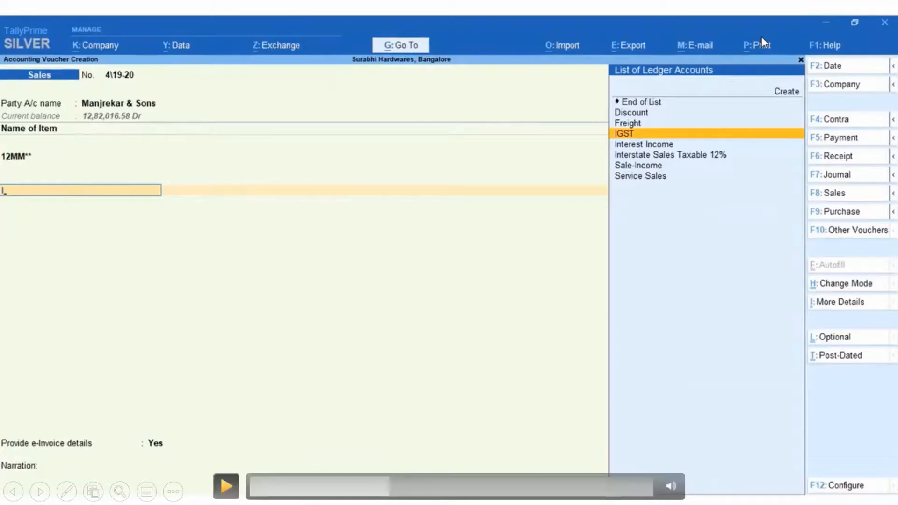
pyautogui.click(226, 487)
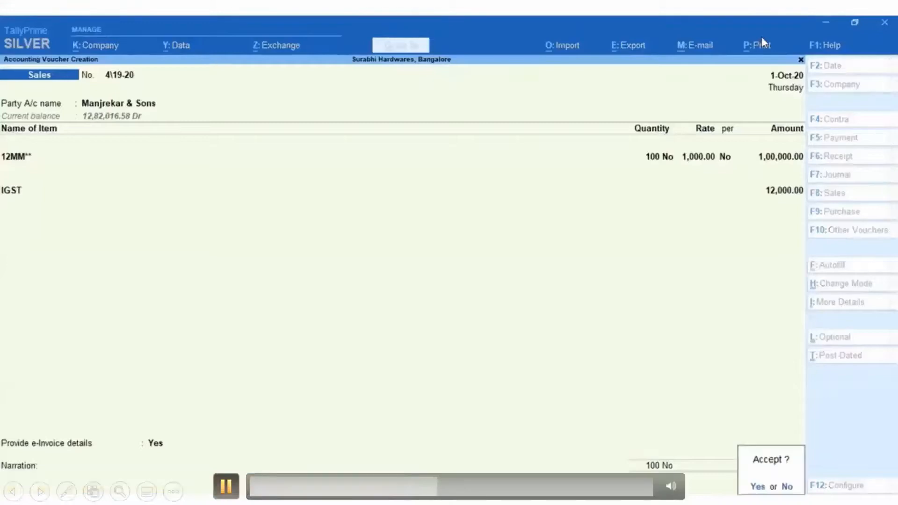
# Accept the sales voucher and agree to generate its e-Invoice
pyautogui.click(761, 36)
pyautogui.click(761, 37)
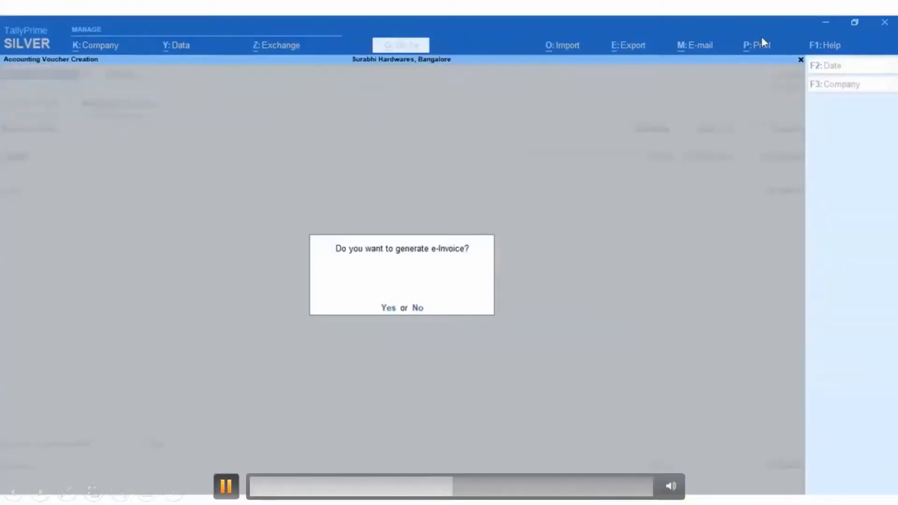
pyautogui.click(761, 36)
pyautogui.press('Return')
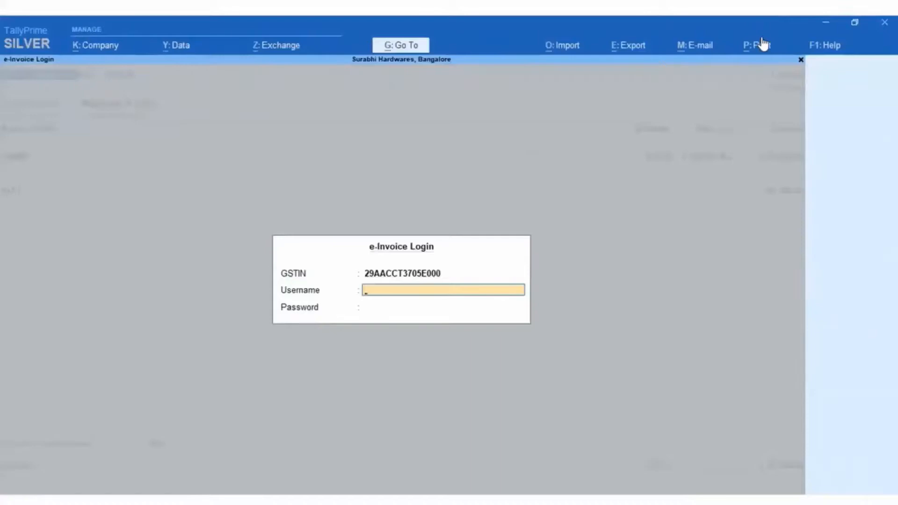
# Log in to the e-Invoice system with the account username and password to generate the e-Invoice
pyautogui.write('TIPL')
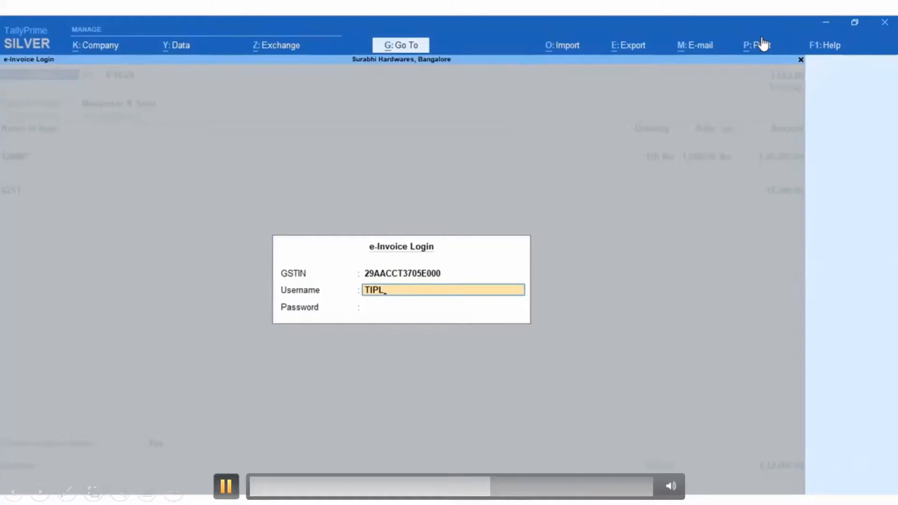
pyautogui.write('37')
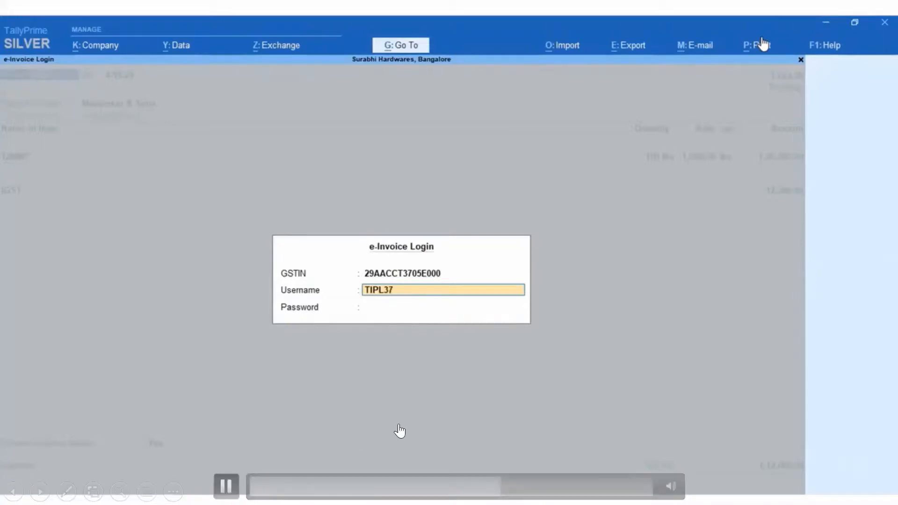
pyautogui.write('05')
pyautogui.press('Return')
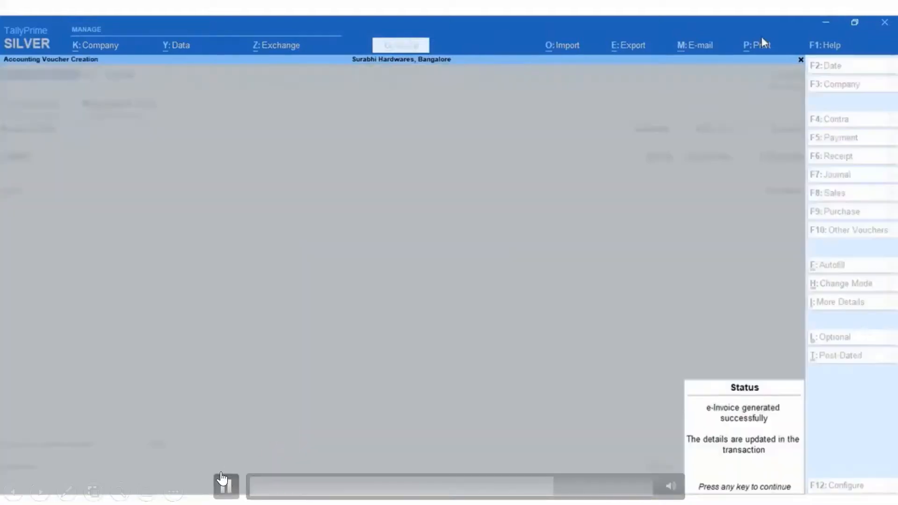
pyautogui.click(222, 478)
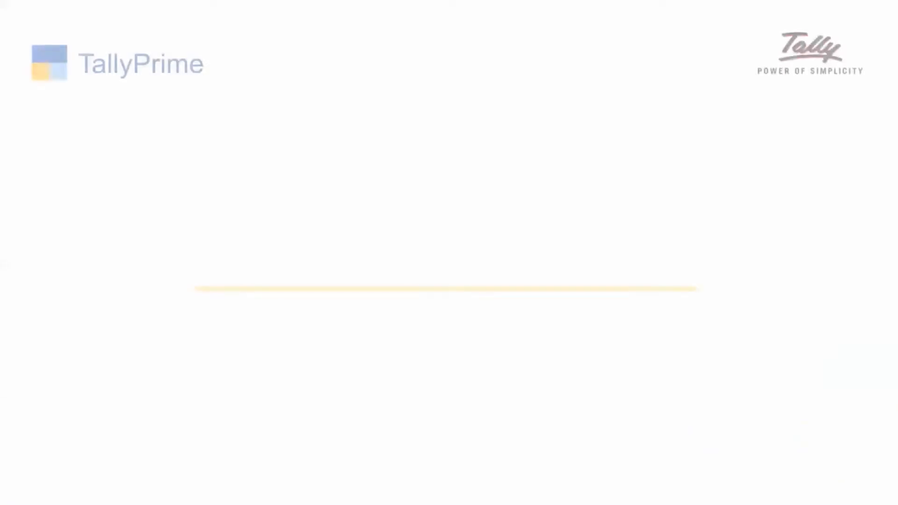
pyautogui.moveTo(583, 469)
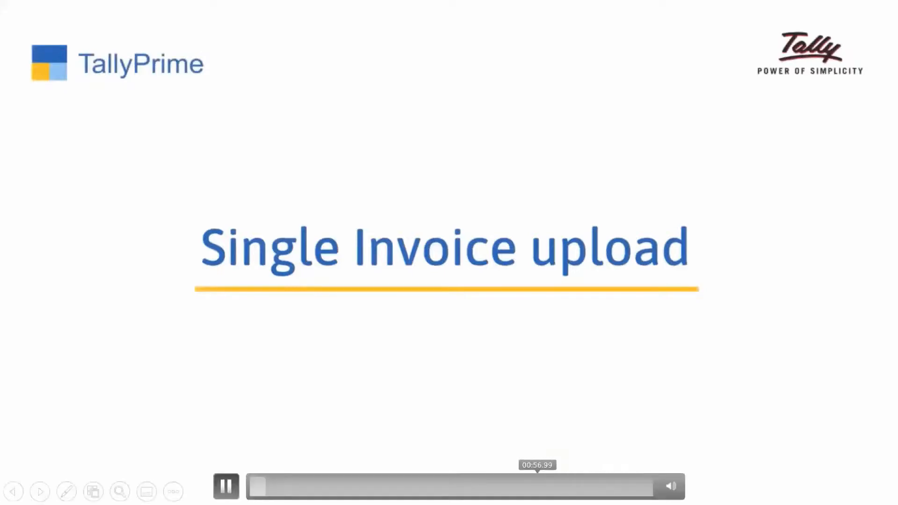
pyautogui.click(537, 487)
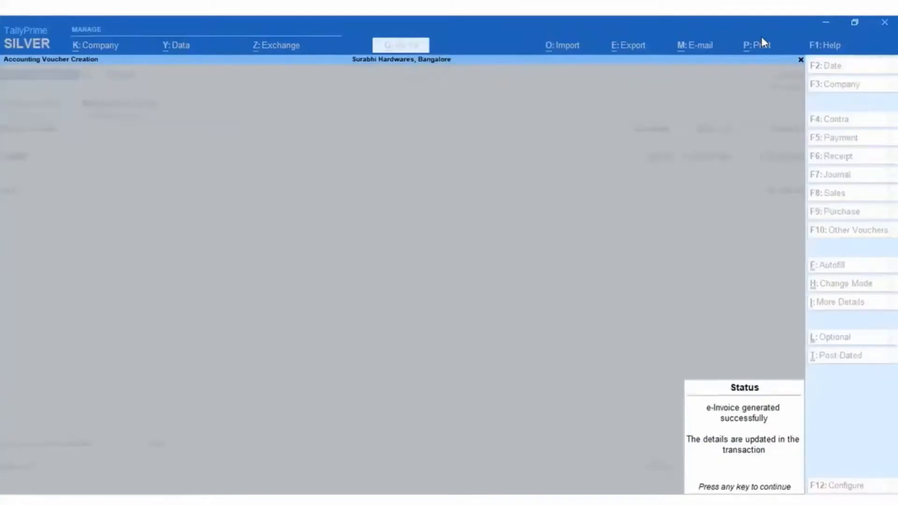
pyautogui.moveTo(282, 478)
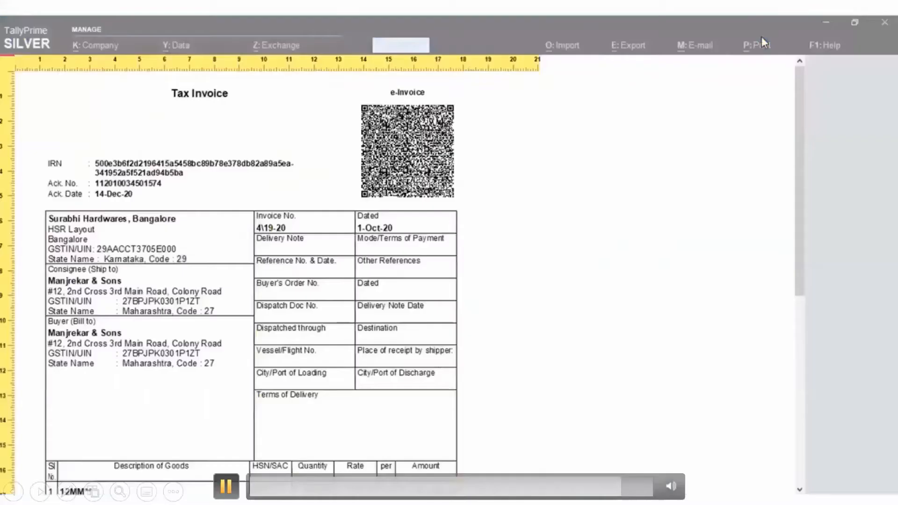
pyautogui.click(227, 487)
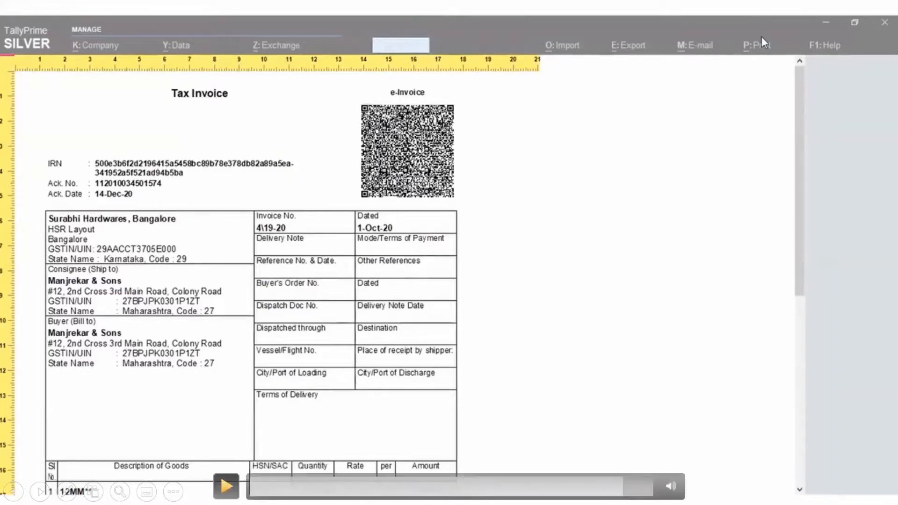
pyautogui.click(226, 486)
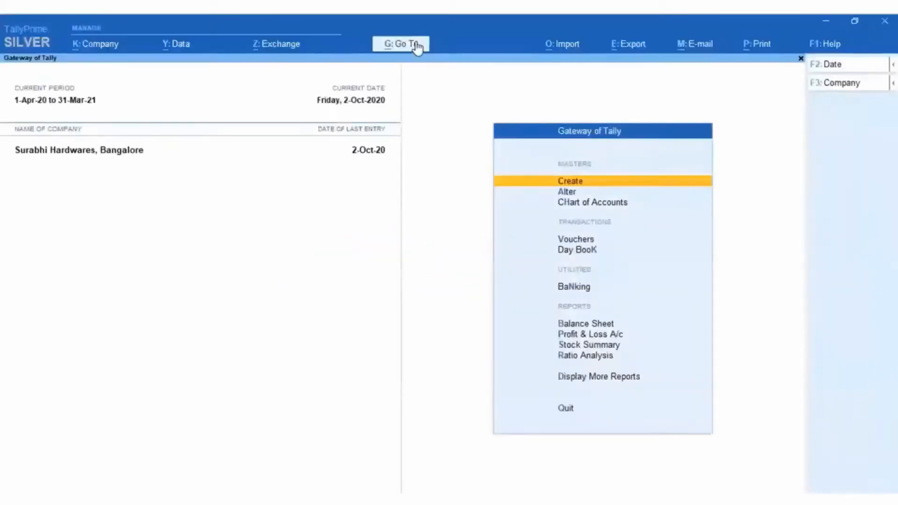
# Open the e-Invoice report from GST Reports and select the vouchers pending for generation
pyautogui.hotkey('alt', 'g')
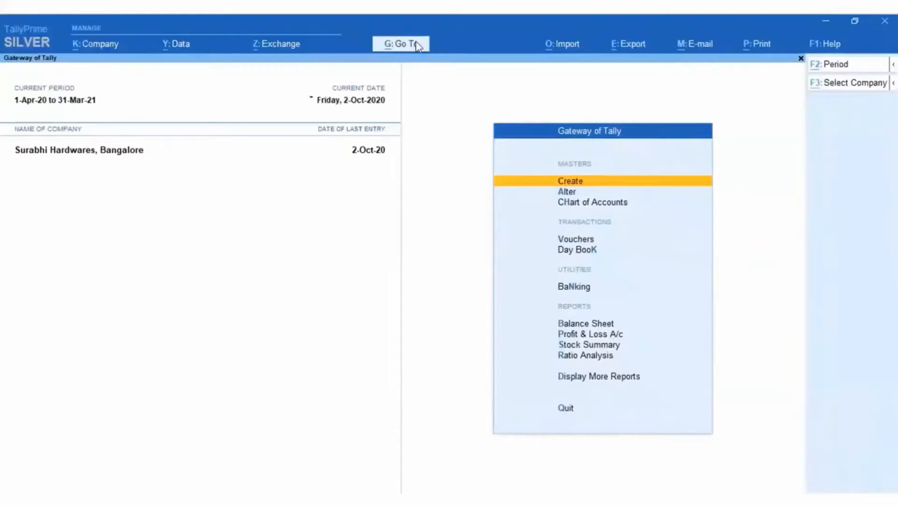
pyautogui.click(416, 45)
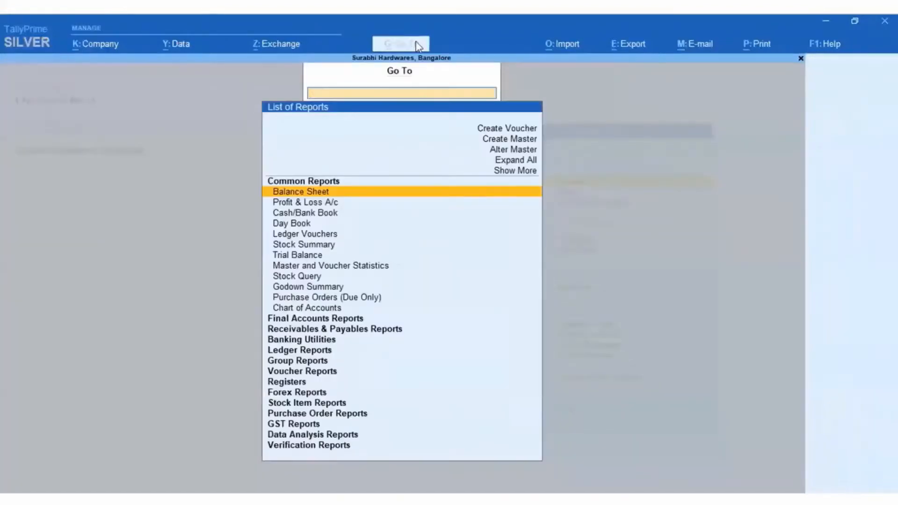
pyautogui.write('Ei')
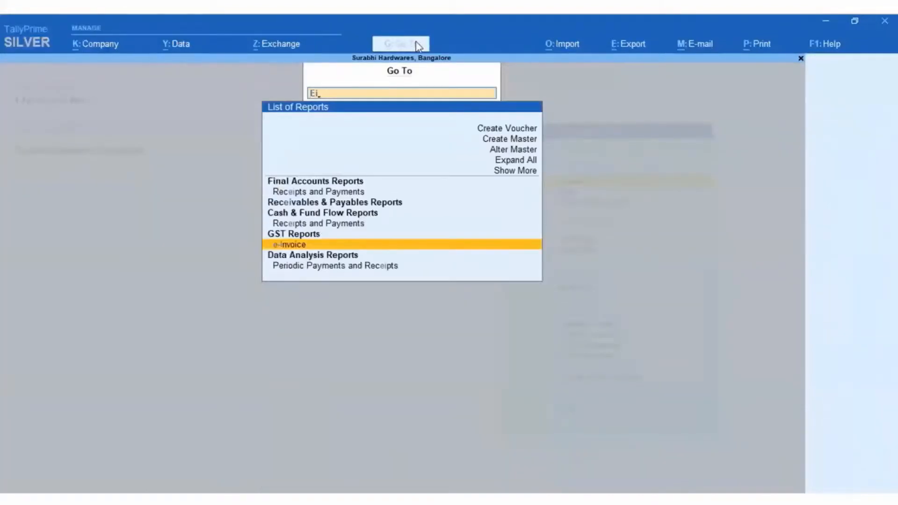
pyautogui.press('Return')
pyautogui.press('Down')
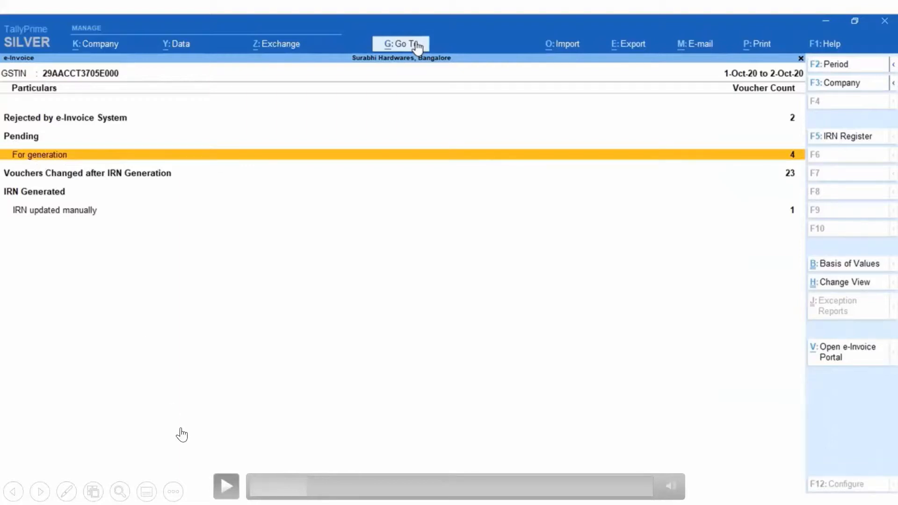
# Send the first two pending sales vouchers for e-invoicing, logging in with the account username and password
pyautogui.click(227, 486)
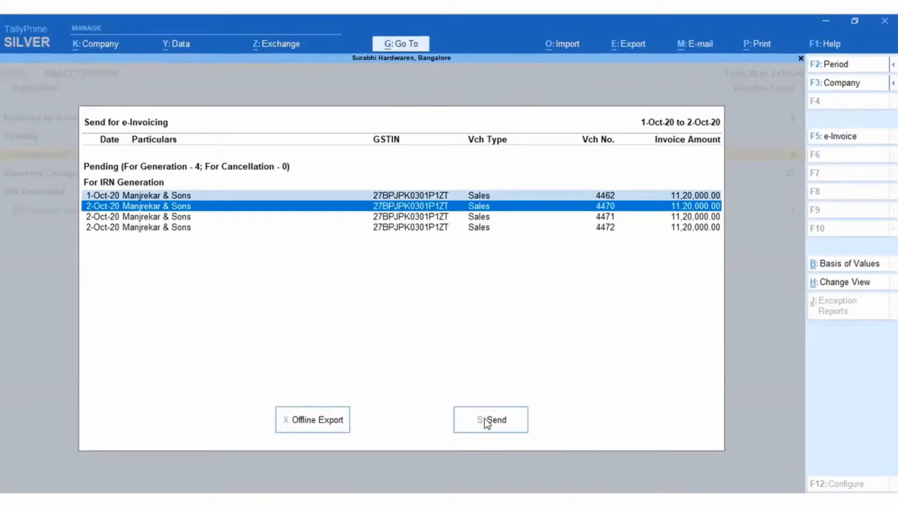
pyautogui.click(227, 484)
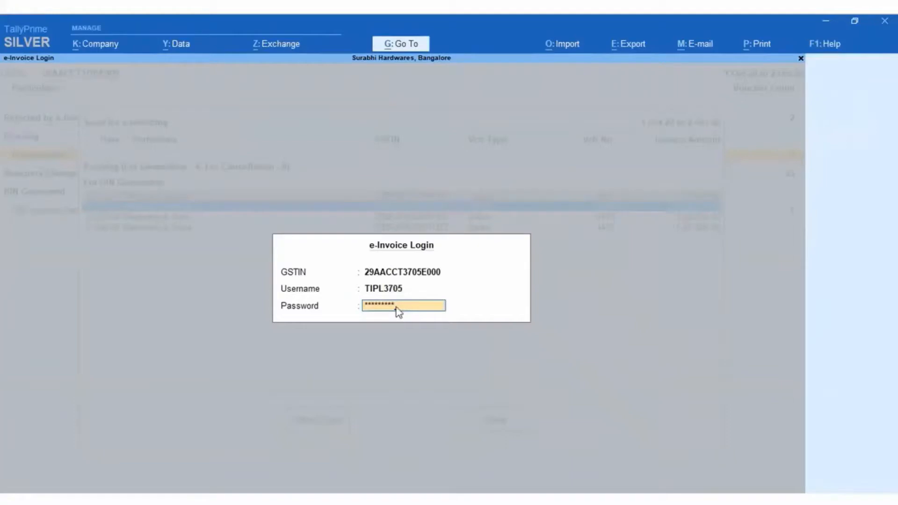
pyautogui.press('Return')
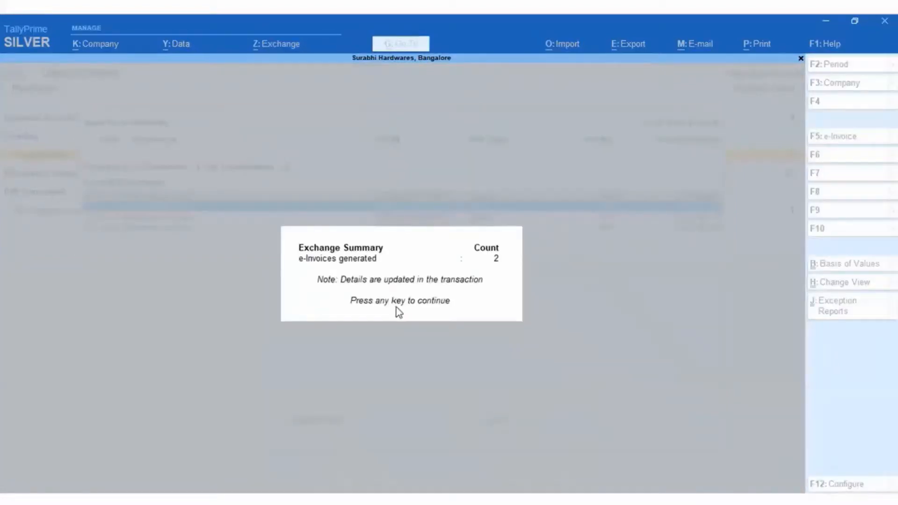
pyautogui.press('Return')
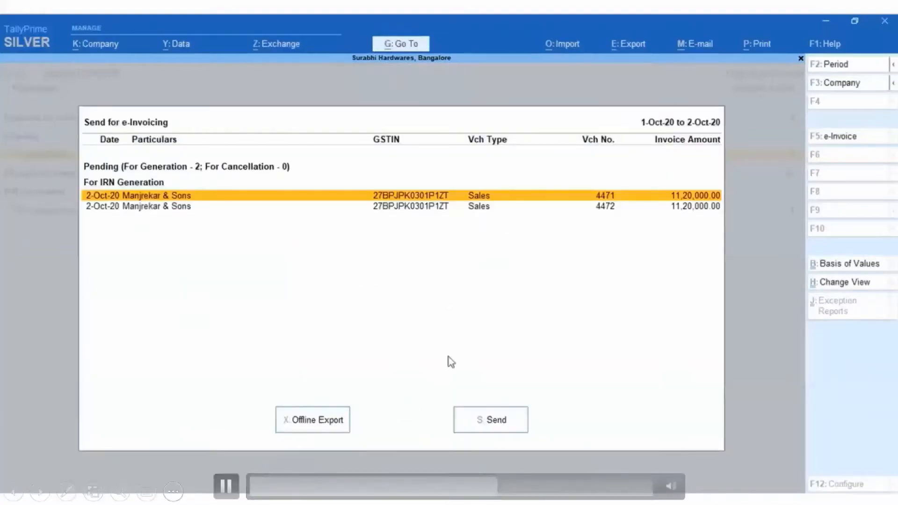
# Send the two remaining pending sales vouchers for e-invoicing and confirm their IRN generation
pyautogui.click(482, 426)
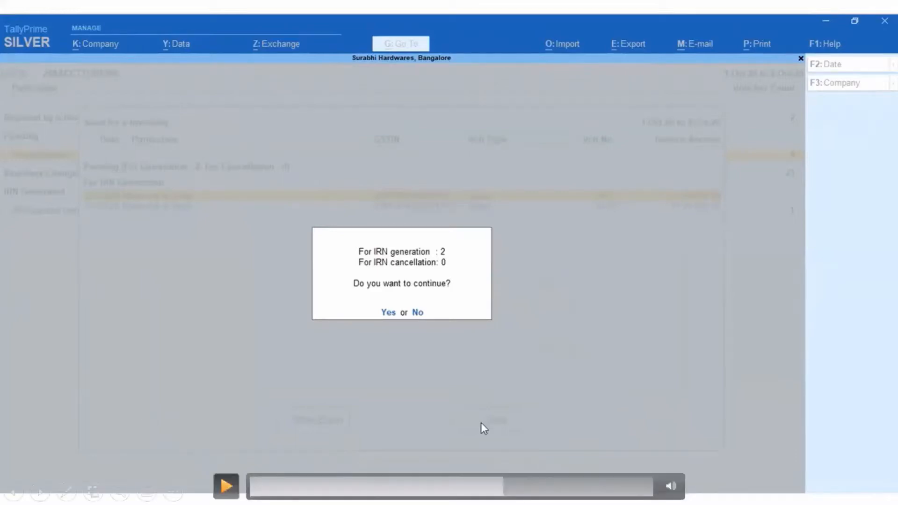
pyautogui.click(226, 486)
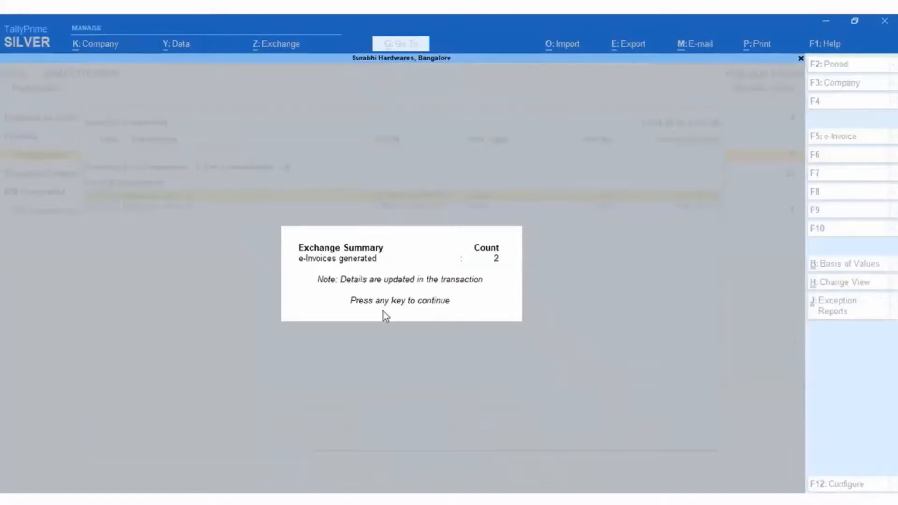
pyautogui.moveTo(235, 450)
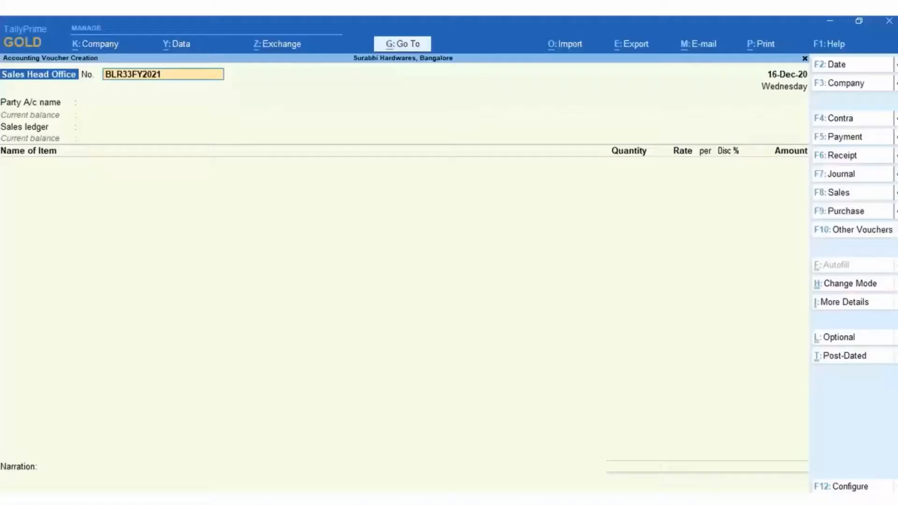
# Append 567t to the Sales Head Office voucher number, choose Kanti Hardwares as the party, and accept its dispatch and party details
pyautogui.press('End')
pyautogui.write('567t')
pyautogui.press('Return')
pyautogui.write('Kant')
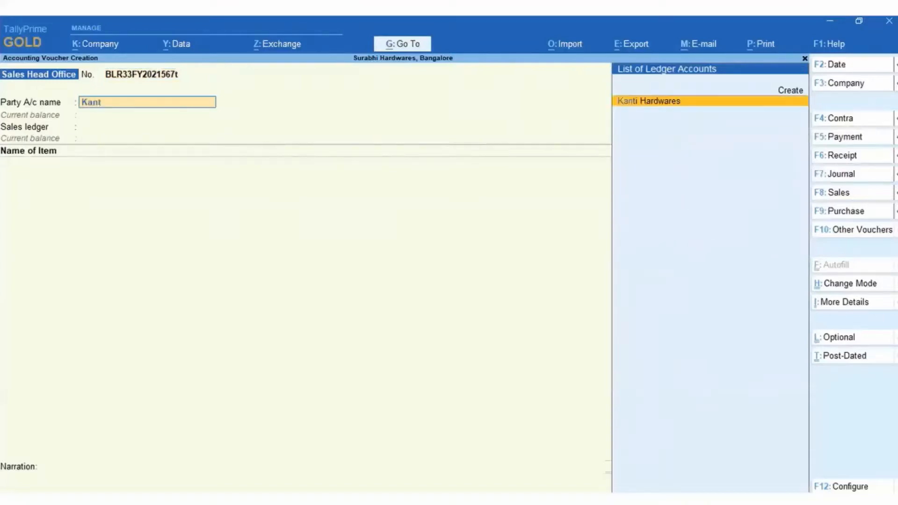
pyautogui.press('Return')
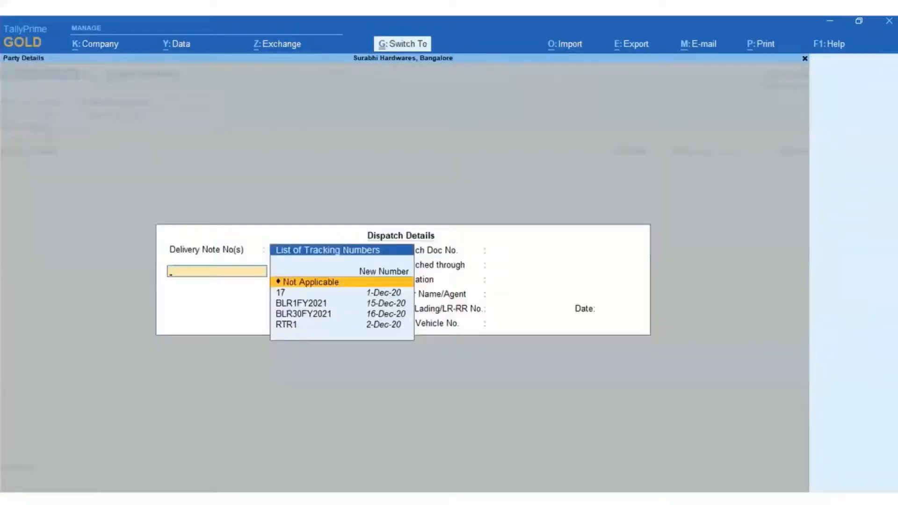
pyautogui.hotkey('ctrl', 'a')
pyautogui.hotkey('ctrl', 'a')
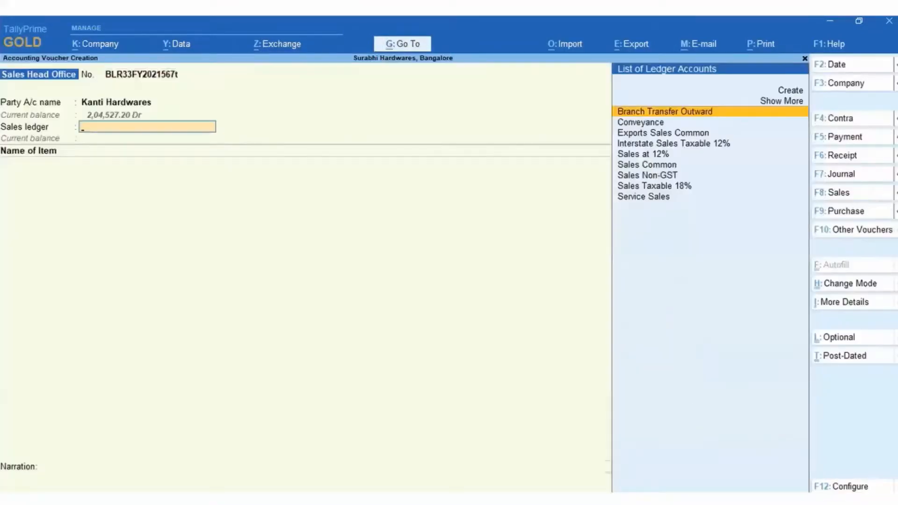
# Set the voucher's sales ledger to Sales at 12%
pyautogui.press('Down')
pyautogui.press('Down')
pyautogui.press('Down')
pyautogui.press('Down')
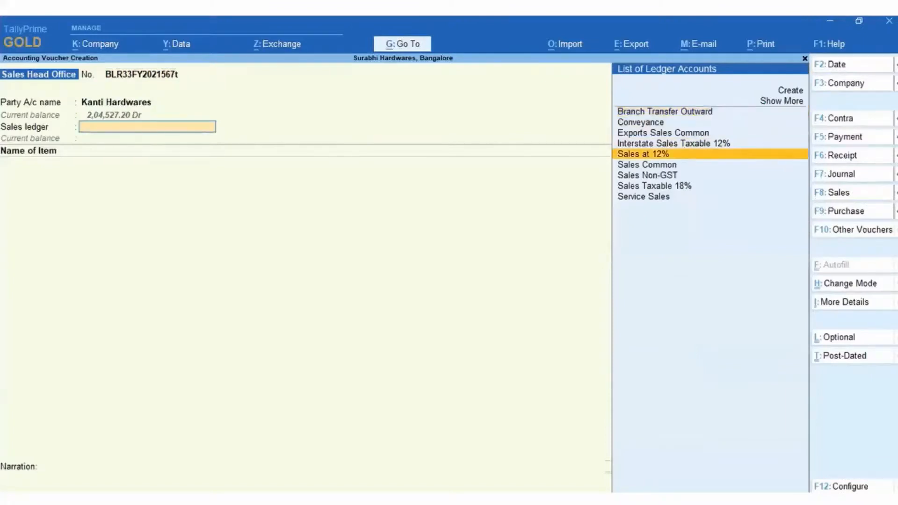
pyautogui.press('Return')
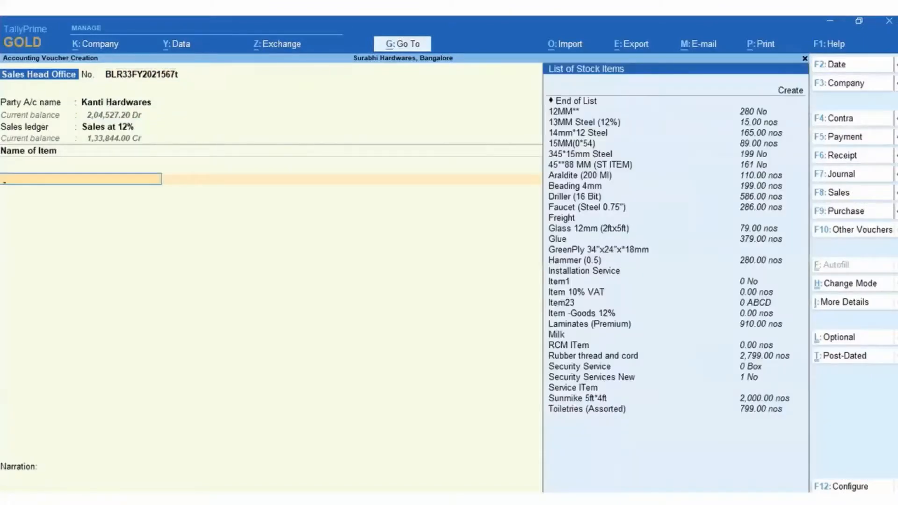
# Add the stock item 13MM Steel (12%) to the voucher with its tracking and order numbers left as Not Applicable
pyautogui.press('Down')
pyautogui.press('Down')
pyautogui.press('Return')
pyautogui.press('Return')
pyautogui.press('Return')
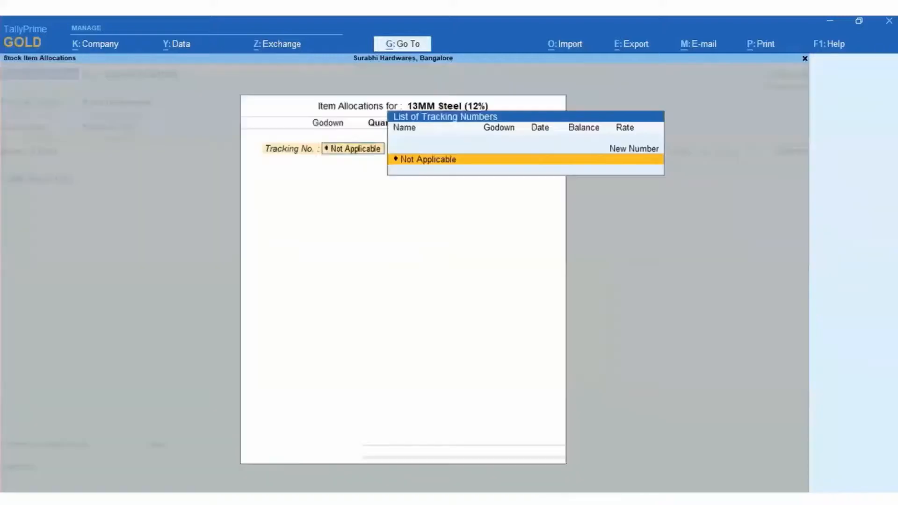
# Allocate 100 nos of 13MM Steel from Main Location at a rate of 1,000.00 and accept the item allocation
pyautogui.write('100')
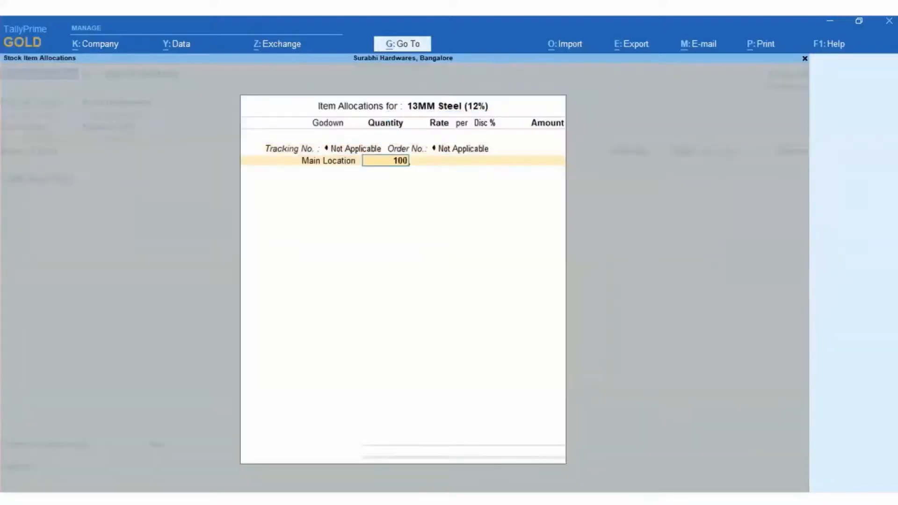
pyautogui.press('Return')
pyautogui.press('Return')
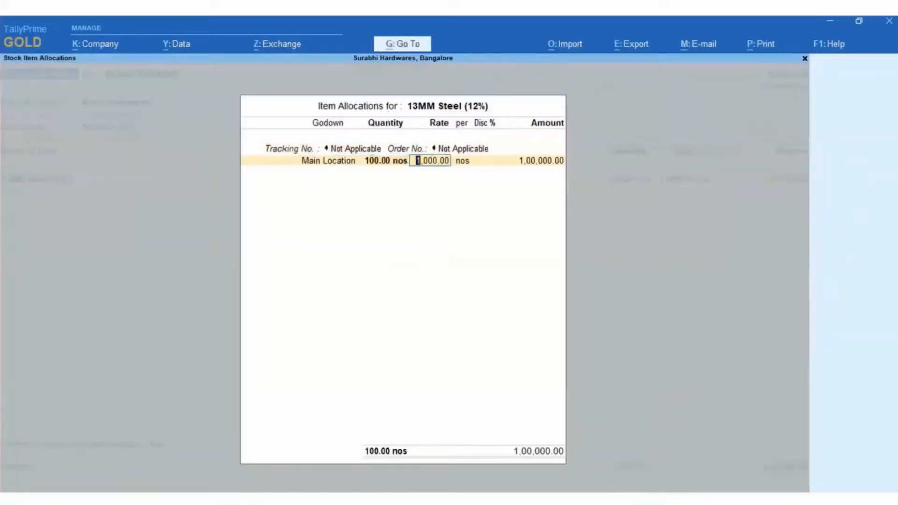
pyautogui.press('Return')
pyautogui.press('Return')
pyautogui.press('Return')
pyautogui.press('Return')
pyautogui.press('Return')
pyautogui.press('Return')
pyautogui.press('Return')
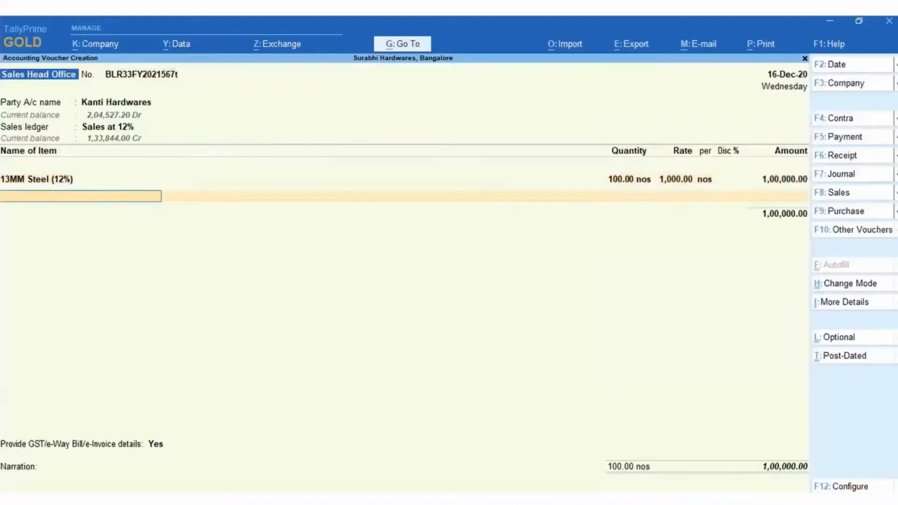
# Add the CGST tax ledger below the 13MM Steel item line
pyautogui.write('Cg')
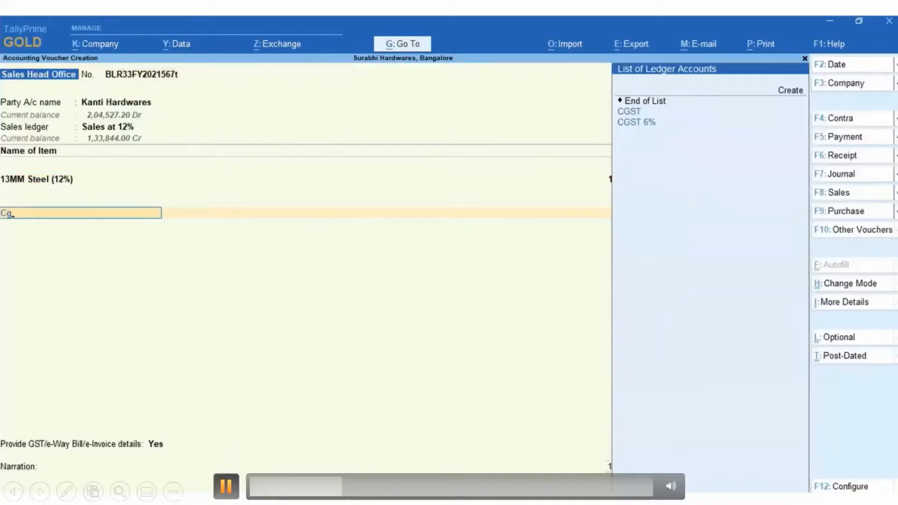
pyautogui.click(226, 486)
pyautogui.click(226, 486)
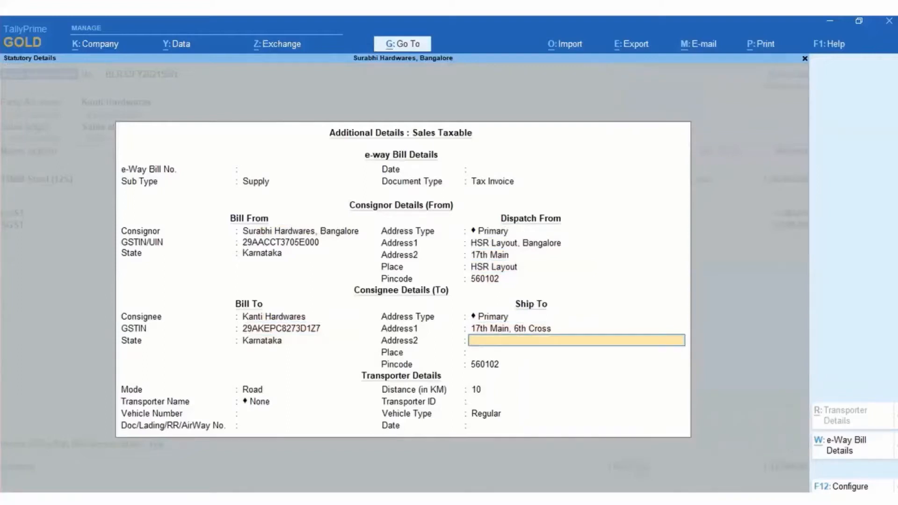
# Fill in the second address line and place of the consignee's Ship To details, keeping the existing pincode
pyautogui.write('HSR Layout')
pyautogui.press('Return')
pyautogui.write('B')
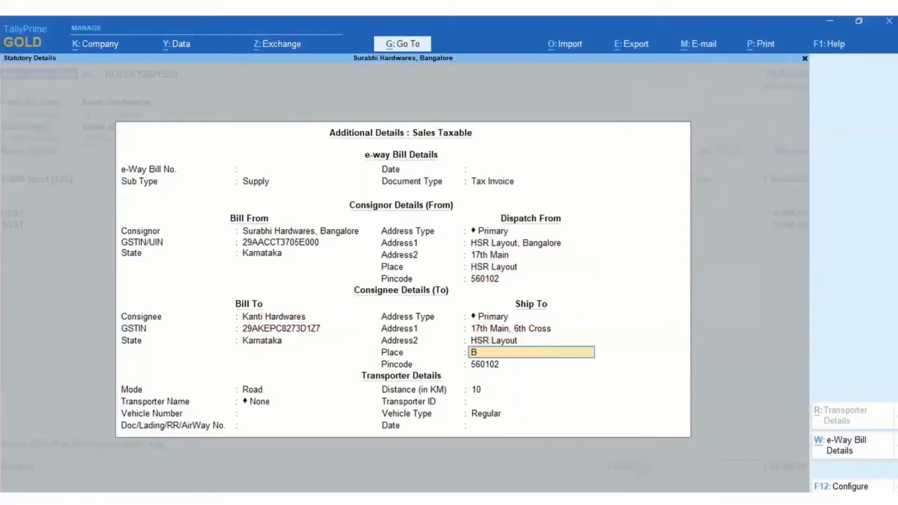
pyautogui.write('nagalore')
pyautogui.press('Return')
pyautogui.press('Return')
pyautogui.press('Return')
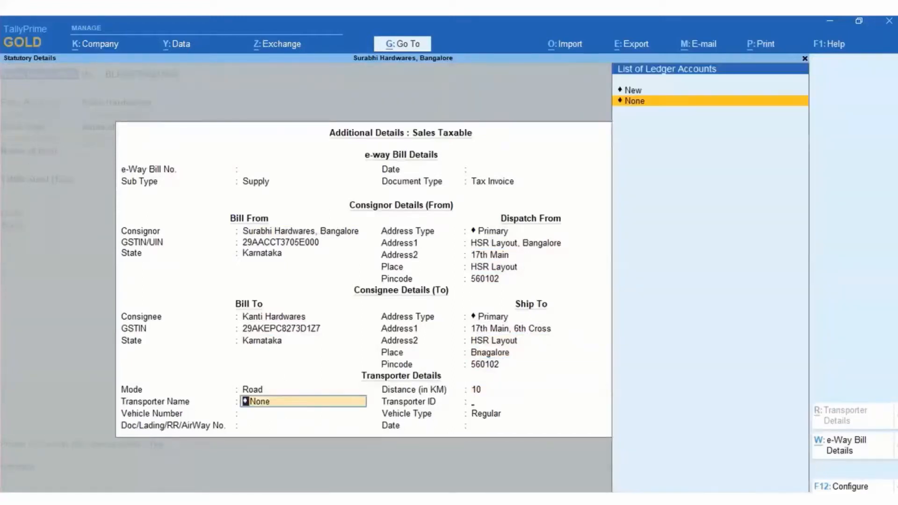
pyautogui.press('Return')
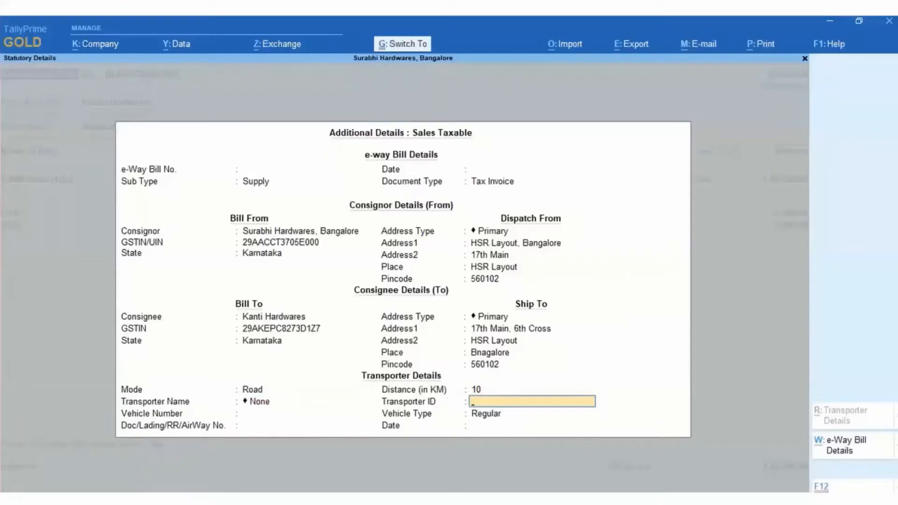
pyautogui.hotkey('ctrl', 'alt', 'v')
pyautogui.press('Return')
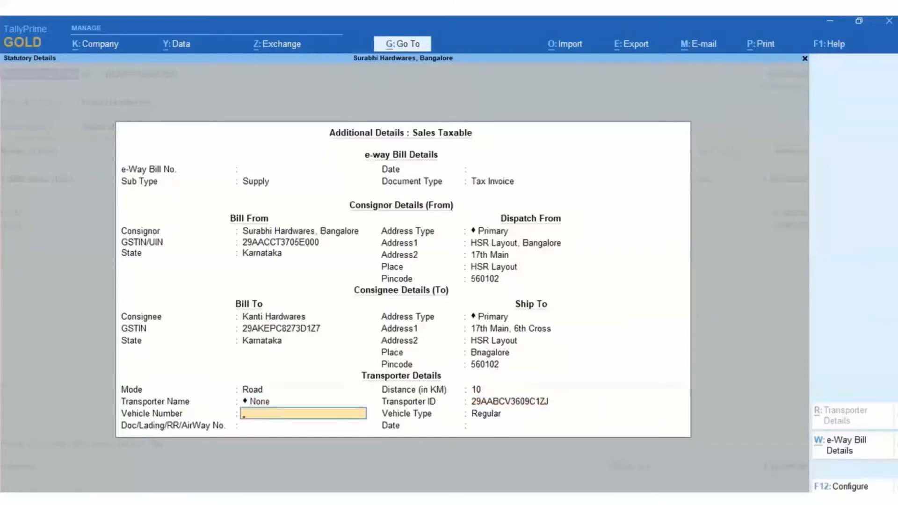
pyautogui.write('KA08M5656')
pyautogui.press('Return')
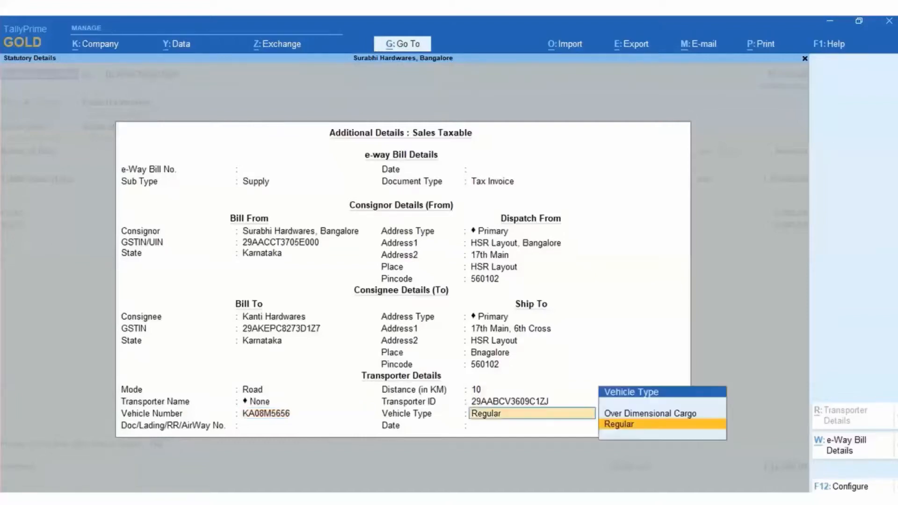
pyautogui.press('Return')
pyautogui.write('4587')
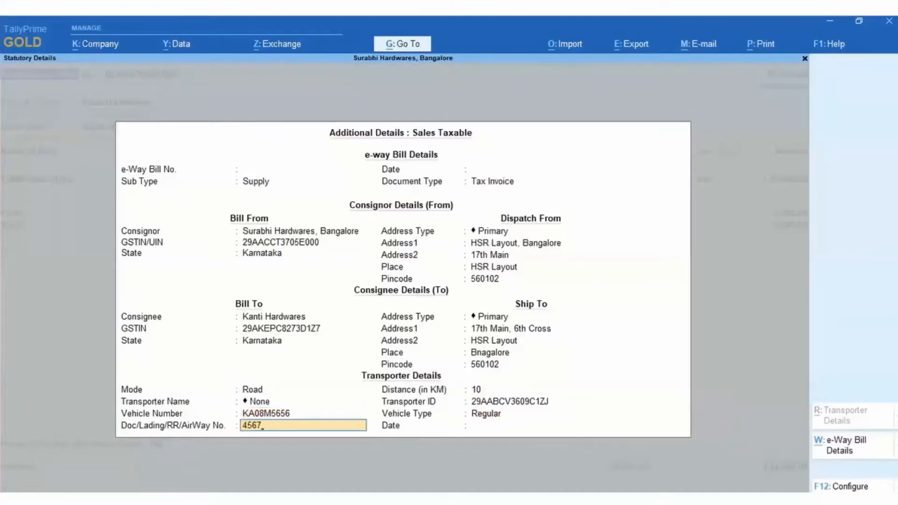
pyautogui.press('Return')
pyautogui.press('Return')
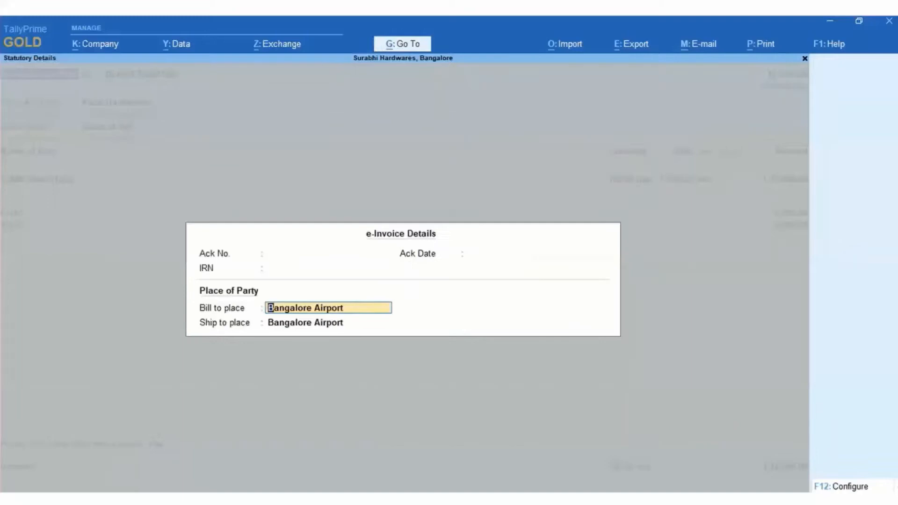
# Save the voucher with Bangalore Airport as bill-to and ship-to place, and generate its e-Invoice and e-Way bill
pyautogui.press('Return')
pyautogui.press('Return')
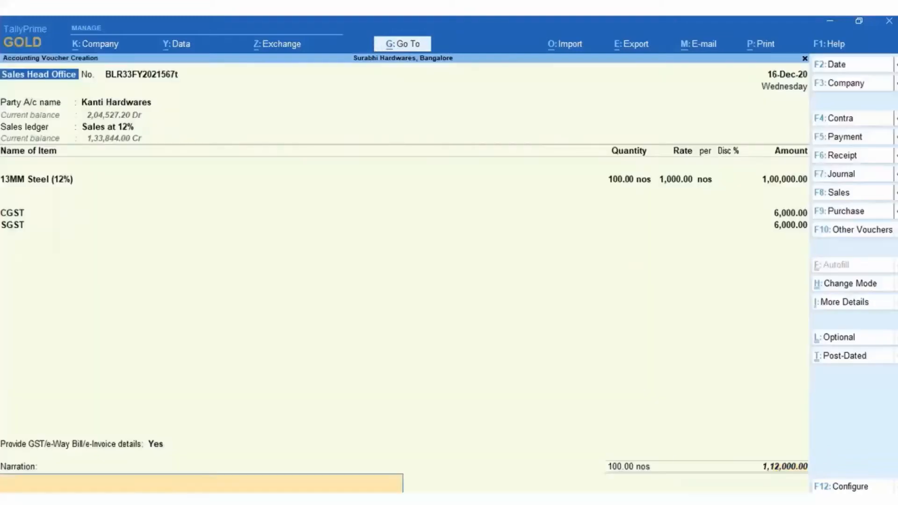
pyautogui.press('Return')
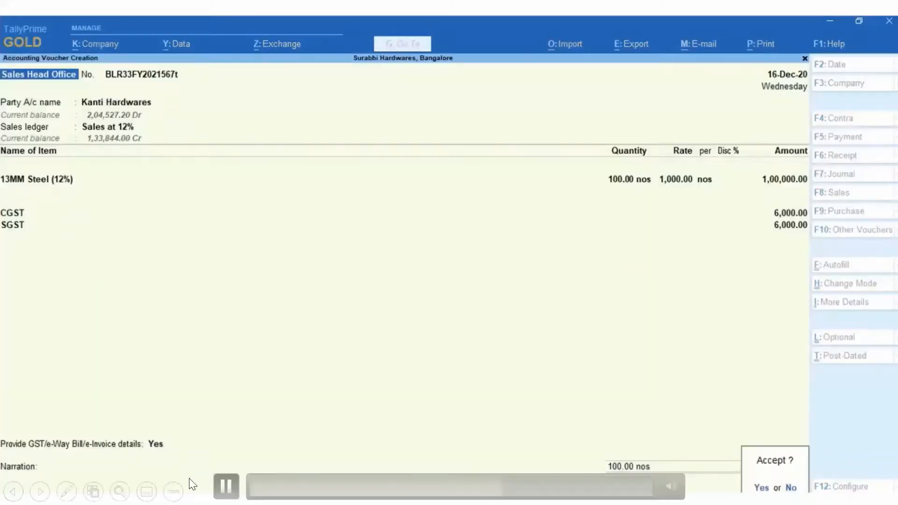
pyautogui.press('Return')
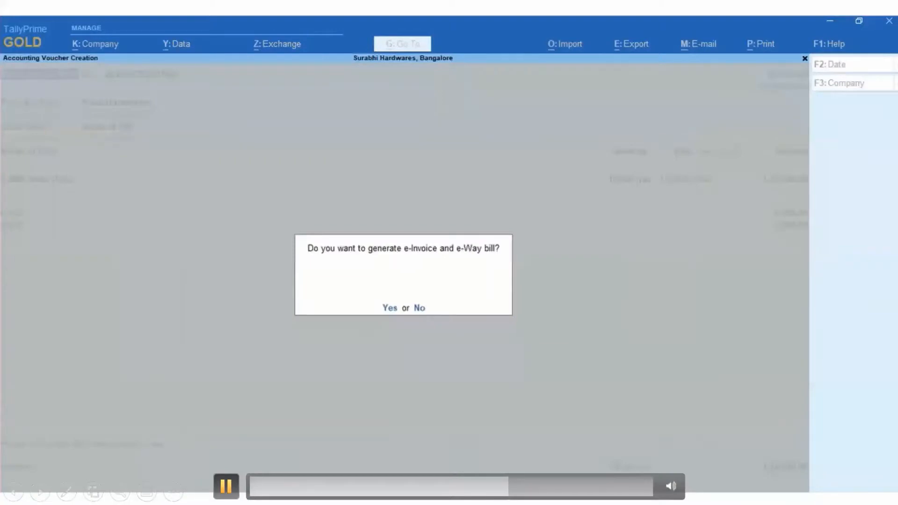
pyautogui.press('Return')
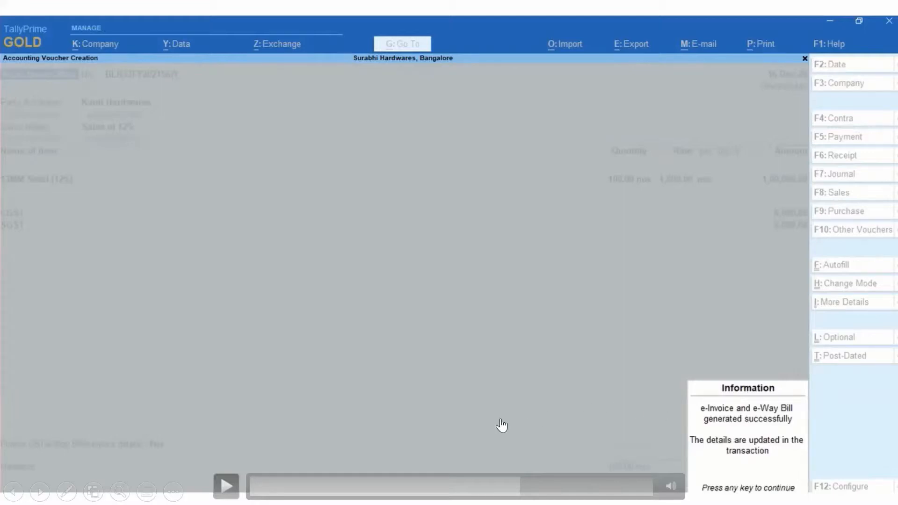
pyautogui.click(225, 486)
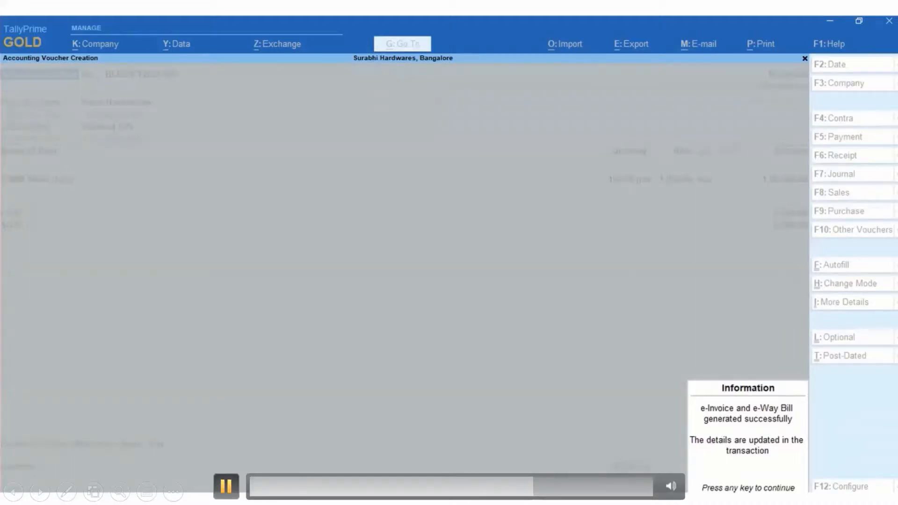
# Preview the voucher's Tax Invoice print to check its QR code, IRN and e-Way bill number
pyautogui.press('Return')
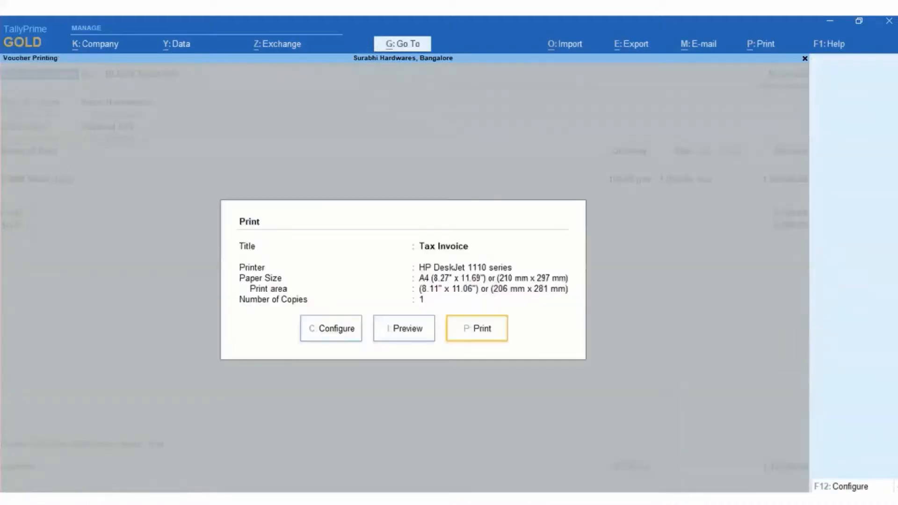
pyautogui.press('i')
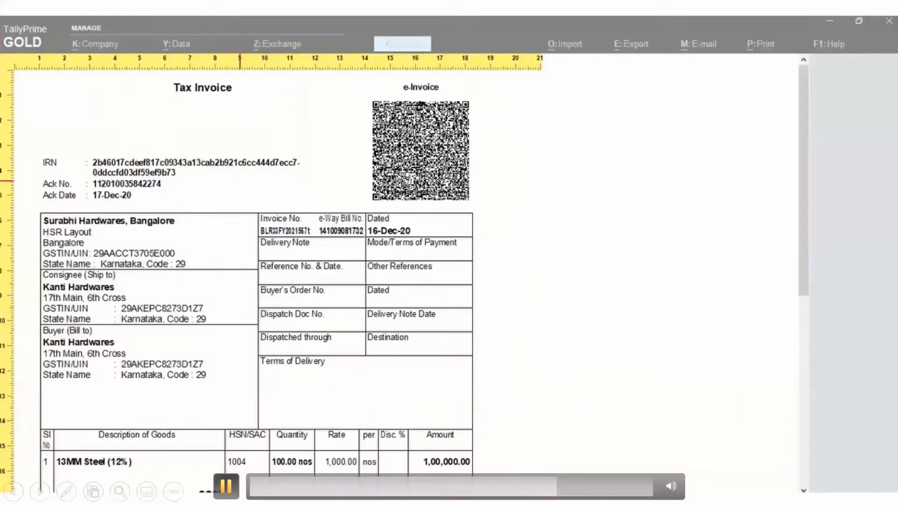
pyautogui.click(226, 486)
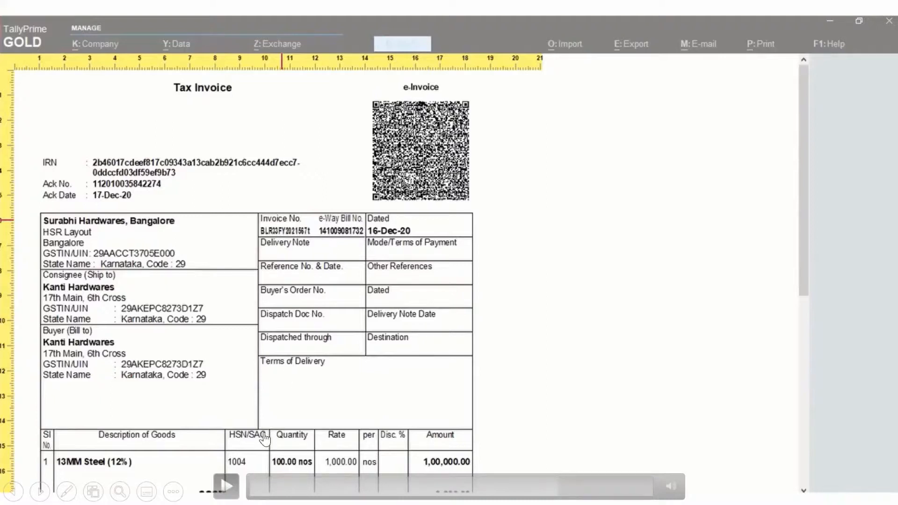
pyautogui.click(227, 487)
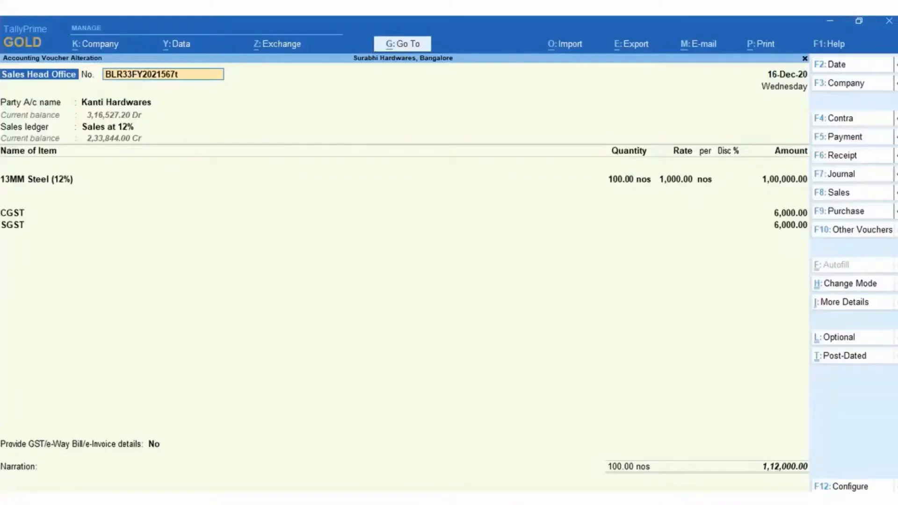
# Examine the e-Invoice Details recorded in the saved voucher's additional details, leaving them unmodified
pyautogui.hotkey('ctrl', 'i')
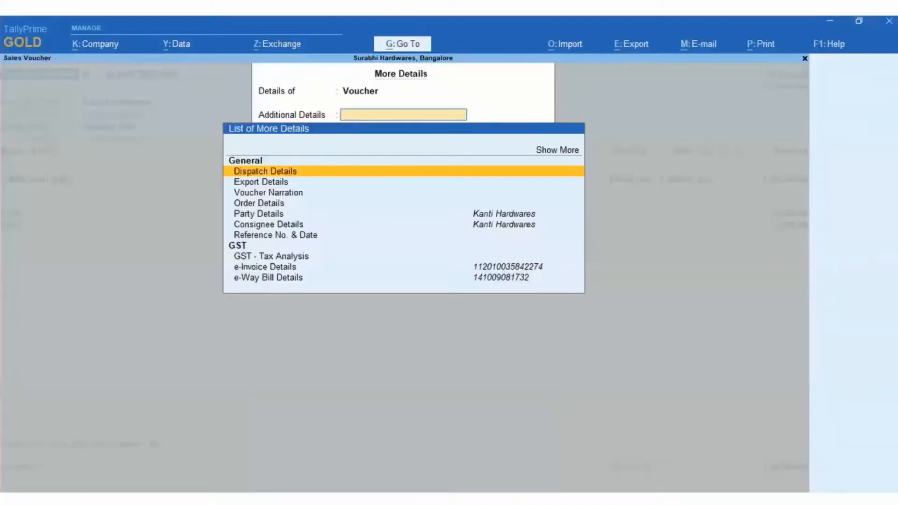
pyautogui.press('Down')
pyautogui.press('Down')
pyautogui.press('Down')
pyautogui.press('Down')
pyautogui.press('Down')
pyautogui.press('Down')
pyautogui.press('Down')
pyautogui.press('Down')
pyautogui.press('Down')
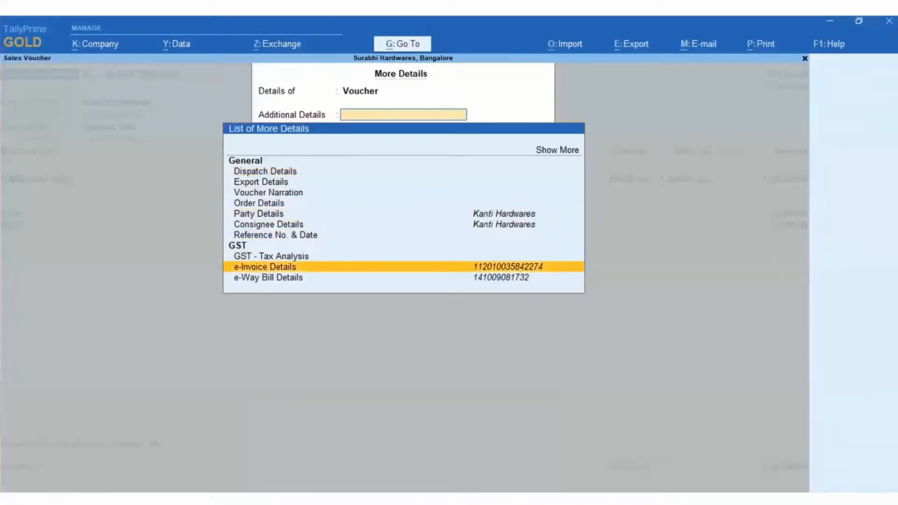
pyautogui.press('Return')
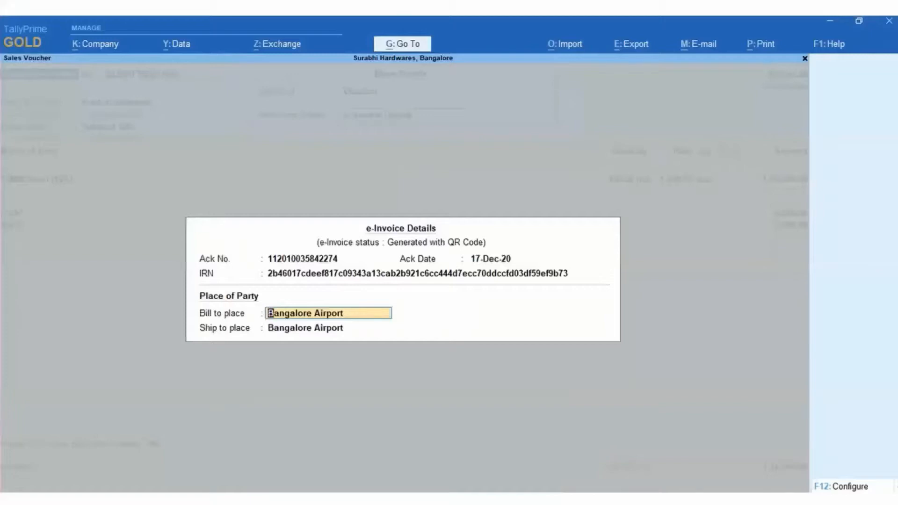
pyautogui.press('BackSpace')
pyautogui.press('Escape')
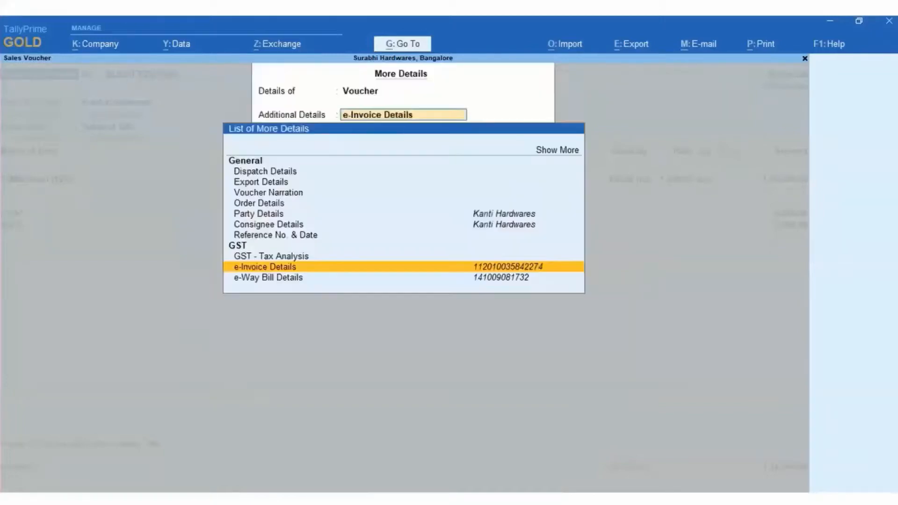
# Examine the voucher's e-Way Bill Details and return from the additional details
pyautogui.press('Down')
pyautogui.press('Return')
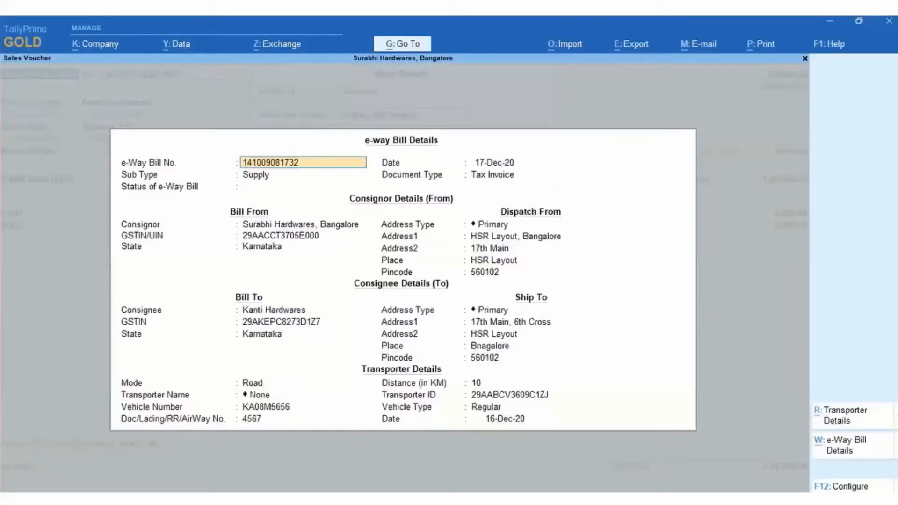
pyautogui.press('BackSpace')
pyautogui.press('Escape')
pyautogui.press('Escape')
pyautogui.press('Escape')
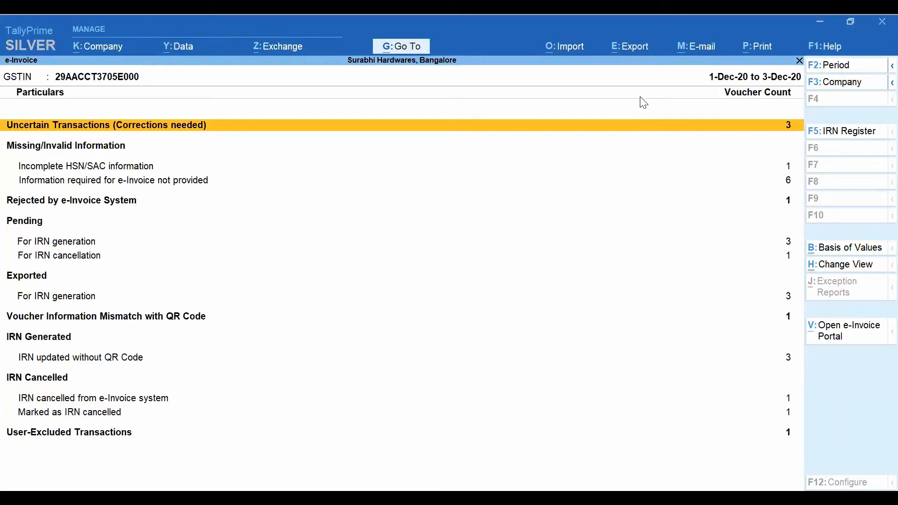
pyautogui.click(847, 139)
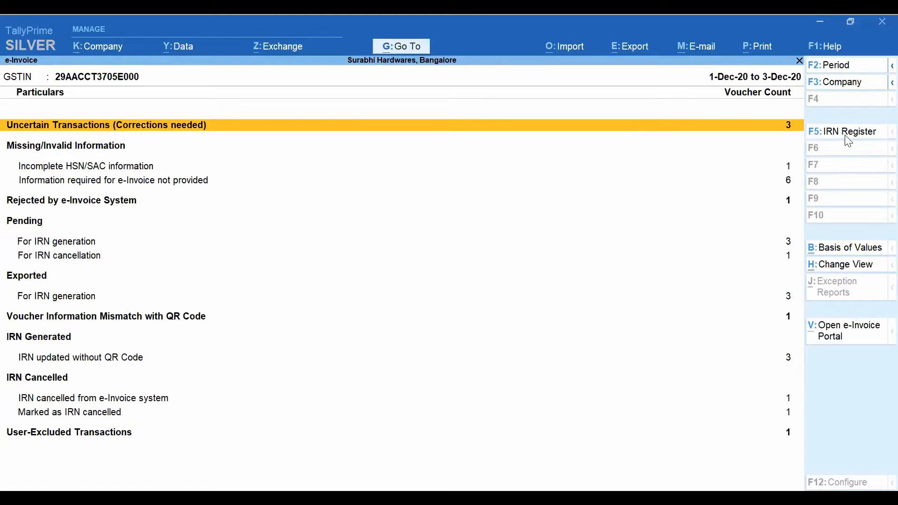
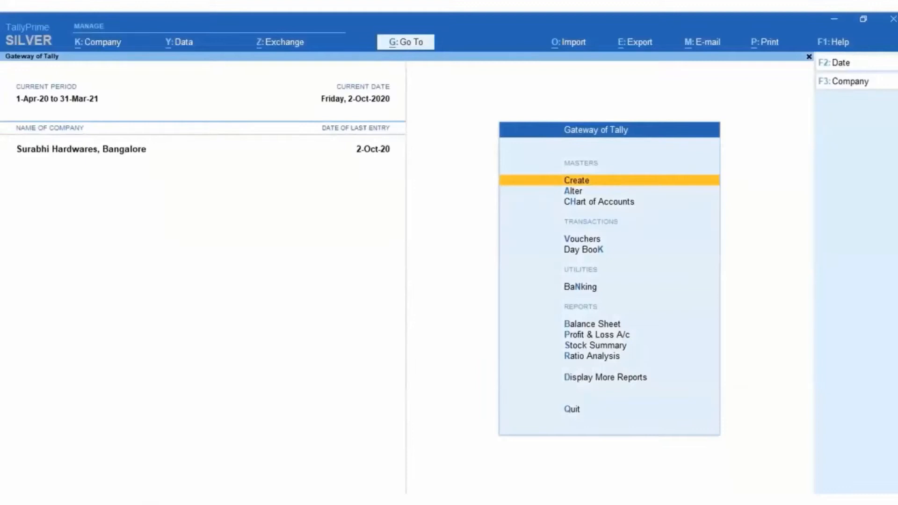
# Open the e-Invoice report and its list of vouchers with IRN updated manually
pyautogui.press('alt')
pyautogui.hotkey('alt', 'g')
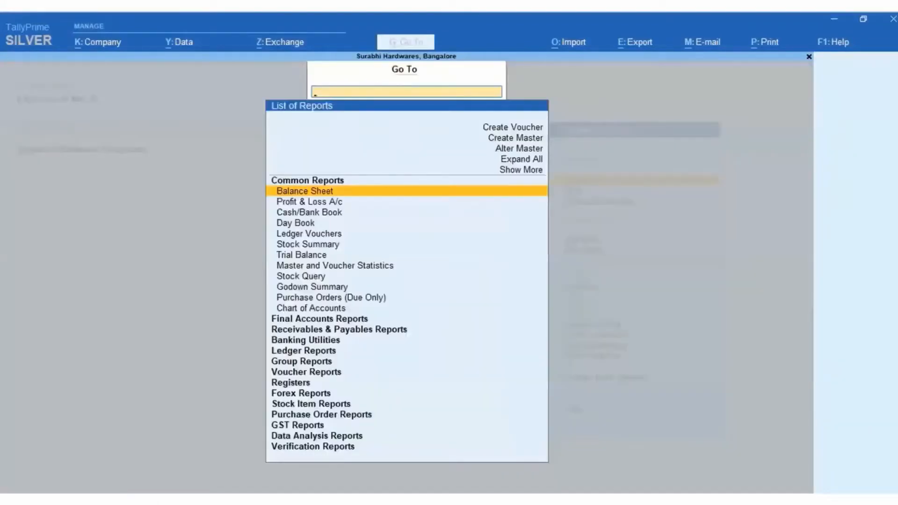
pyautogui.write('E')
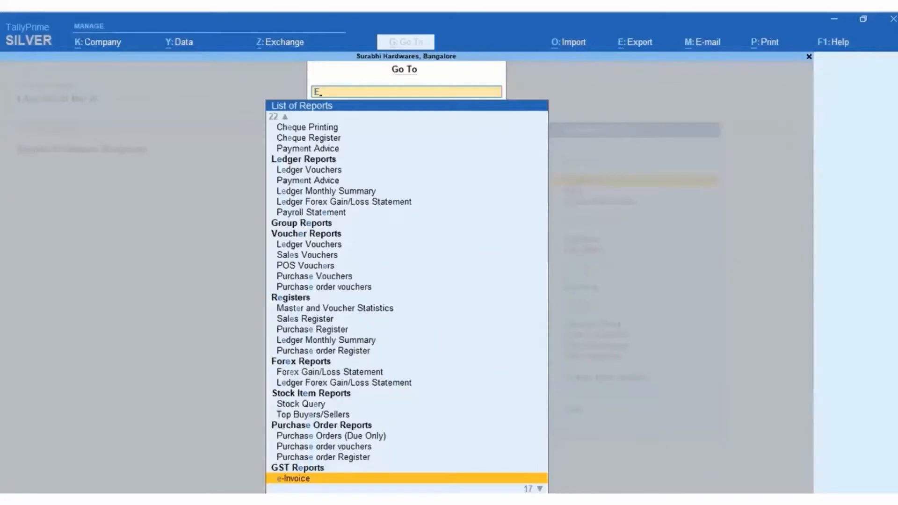
pyautogui.press('Return')
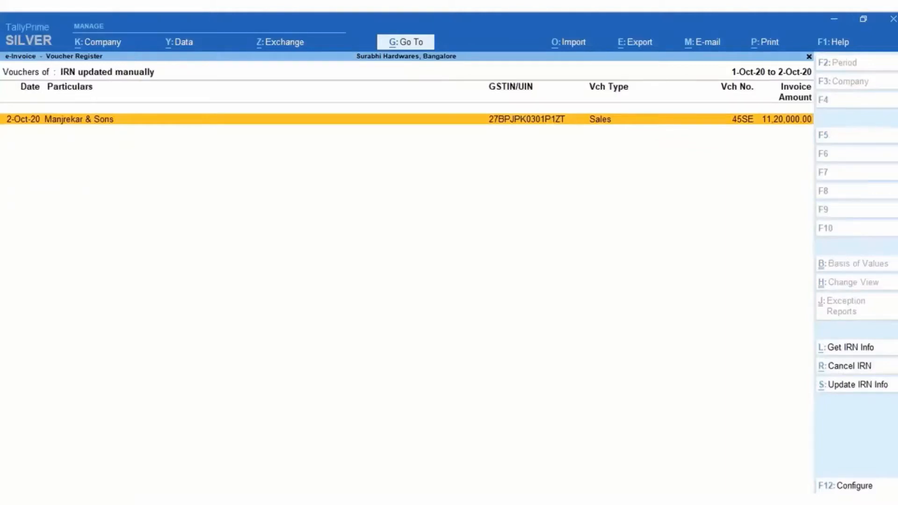
# Fetch the IRN information for voucher 45SE by logging in with the e-Invoice username and password, and return to the e-Invoice report
pyautogui.click(850, 349)
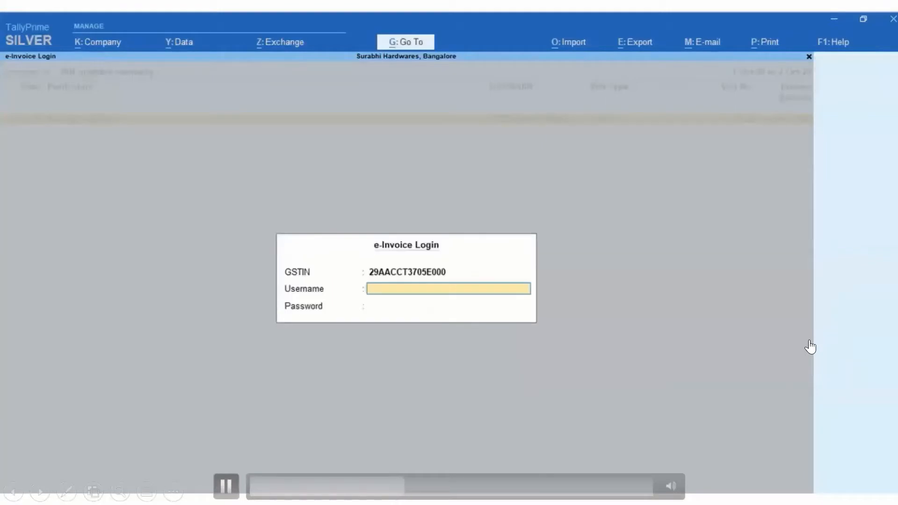
pyautogui.write('TIPL')
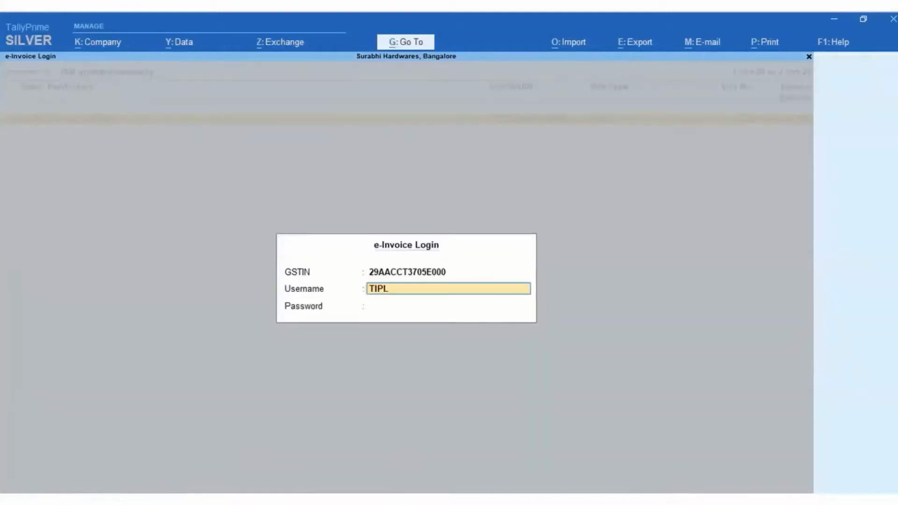
pyautogui.write('3705')
pyautogui.press('Return')
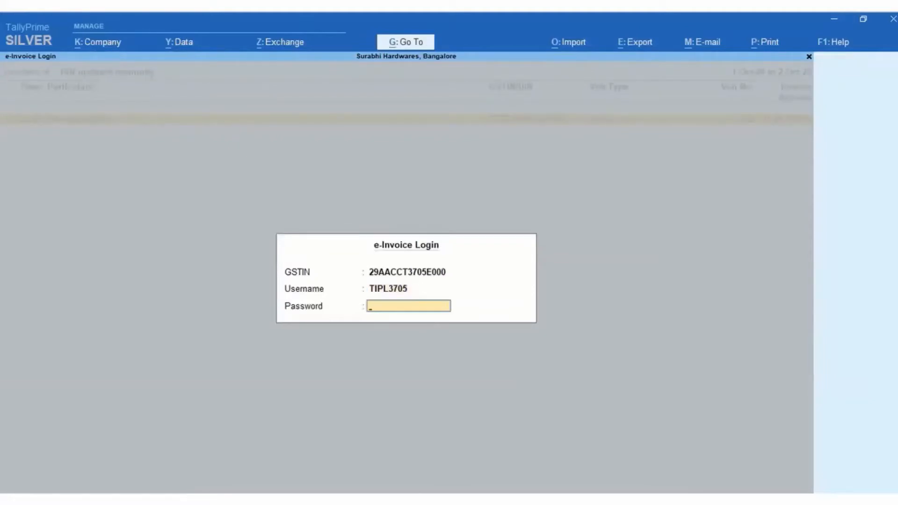
pyautogui.write('*********')
pyautogui.press('Return')
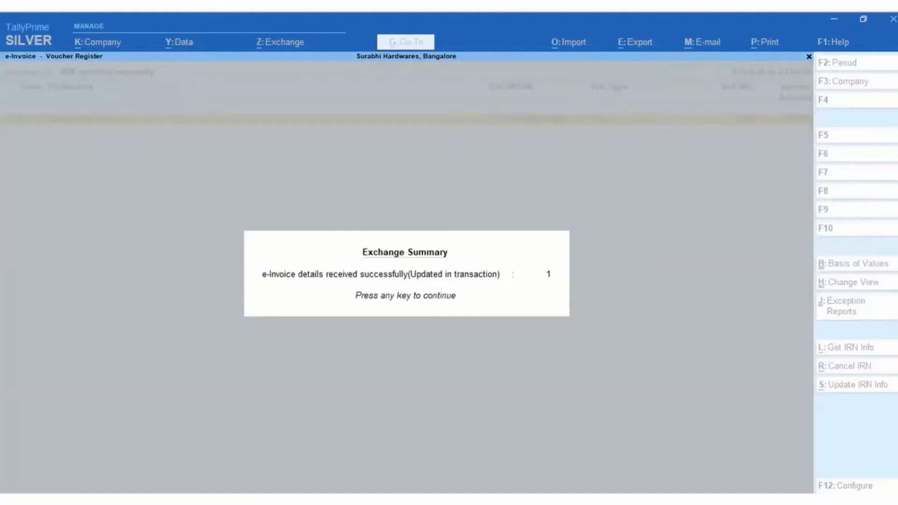
pyautogui.press('Return')
pyautogui.press('Escape')
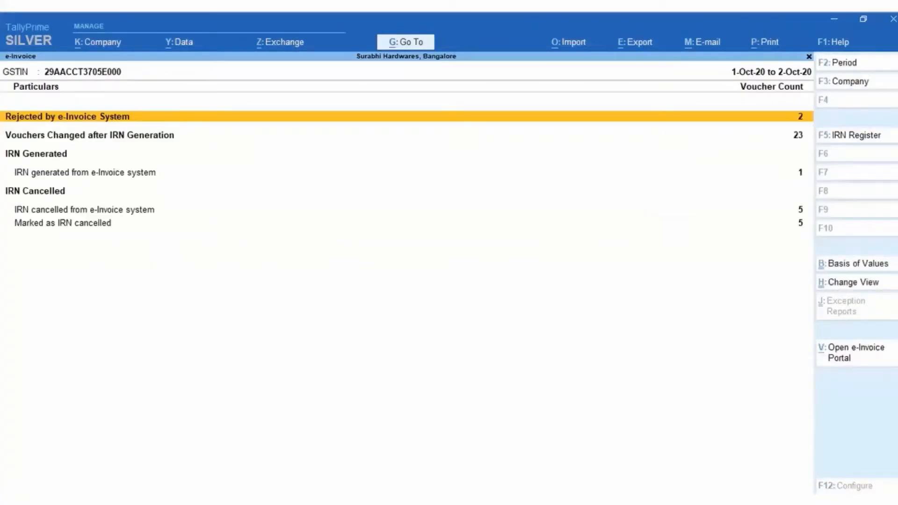
# Open the list of vouchers with IRN generated from the e-Invoice system and expand the voucher's acknowledgement and IRN details
pyautogui.press('Down')
pyautogui.press('Down')
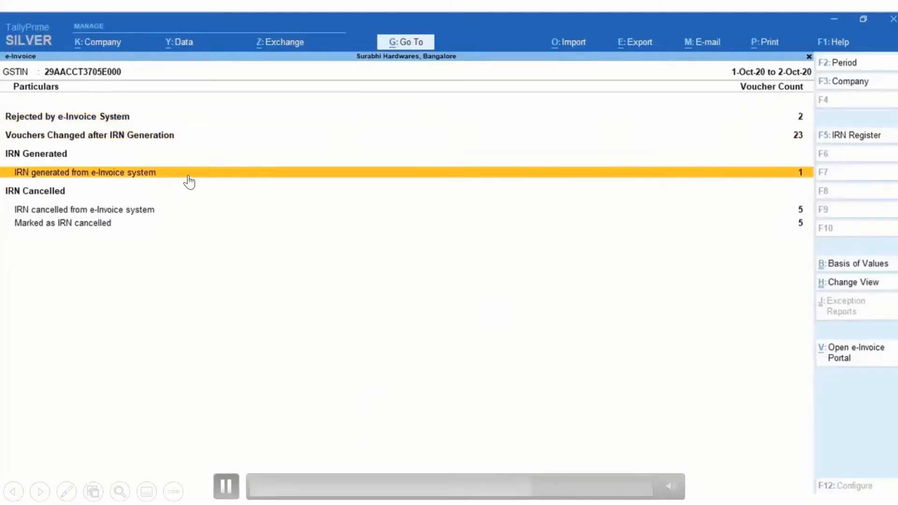
pyautogui.click(189, 176)
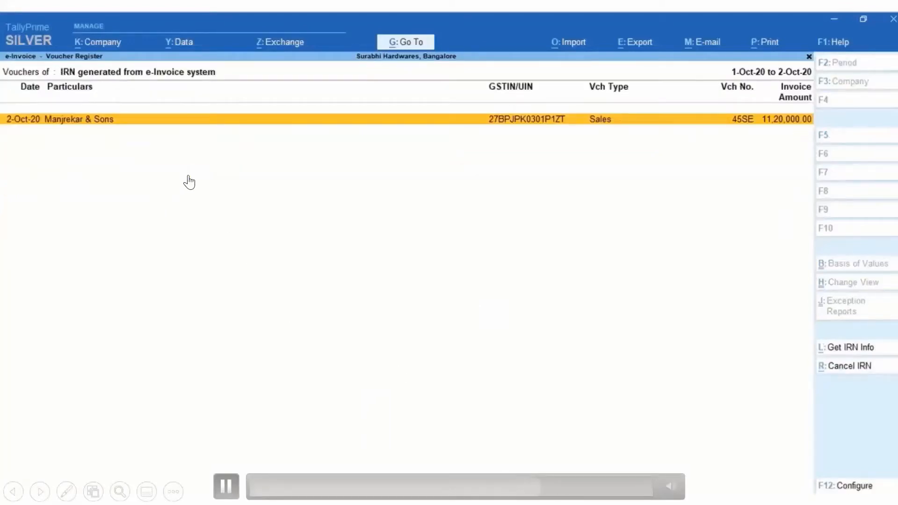
pyautogui.hotkey('alt', 'F5')
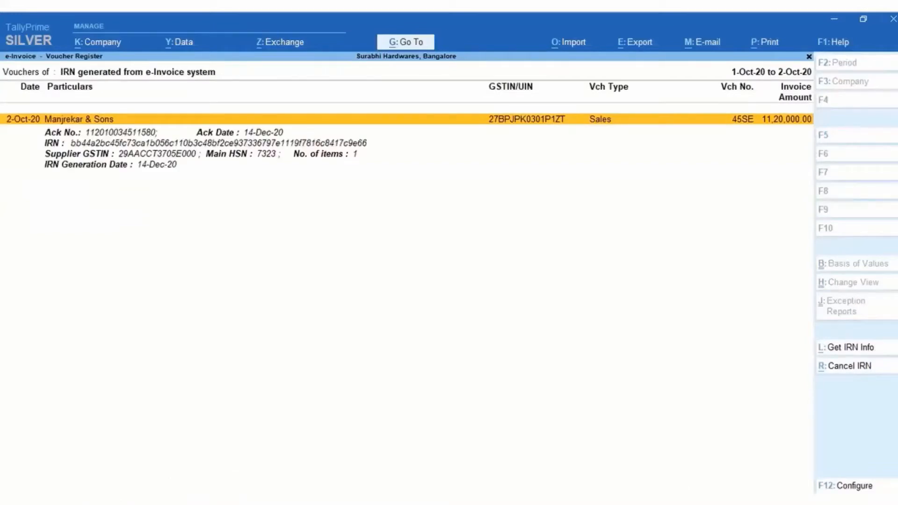
# Open sales voucher 45SE and preview its Tax Invoice print, zoomed in to check the QR code and IRN
pyautogui.press('Return')
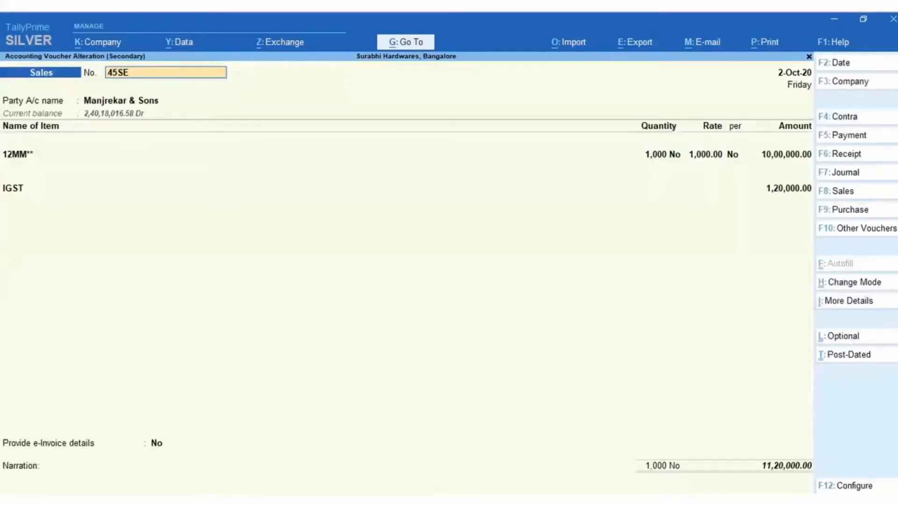
pyautogui.hotkey('alt', 'p')
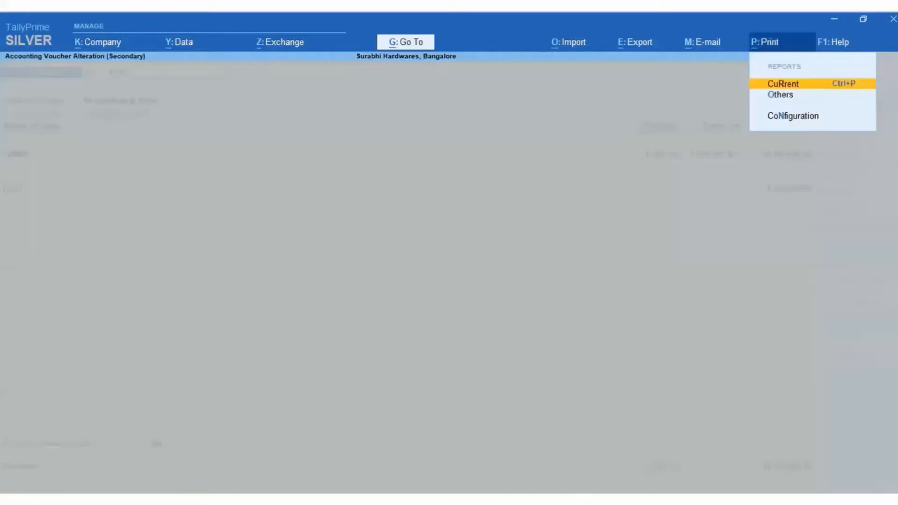
pyautogui.press('Return')
pyautogui.press('Left')
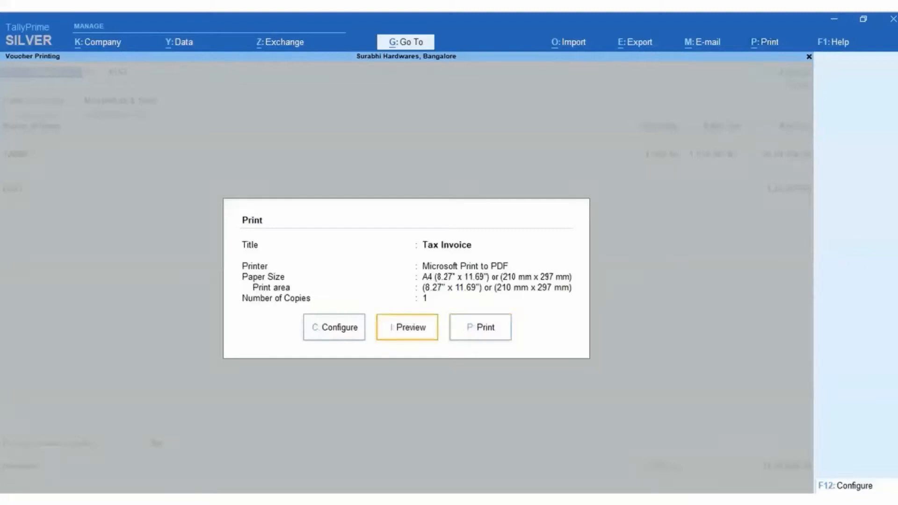
pyautogui.press('Return')
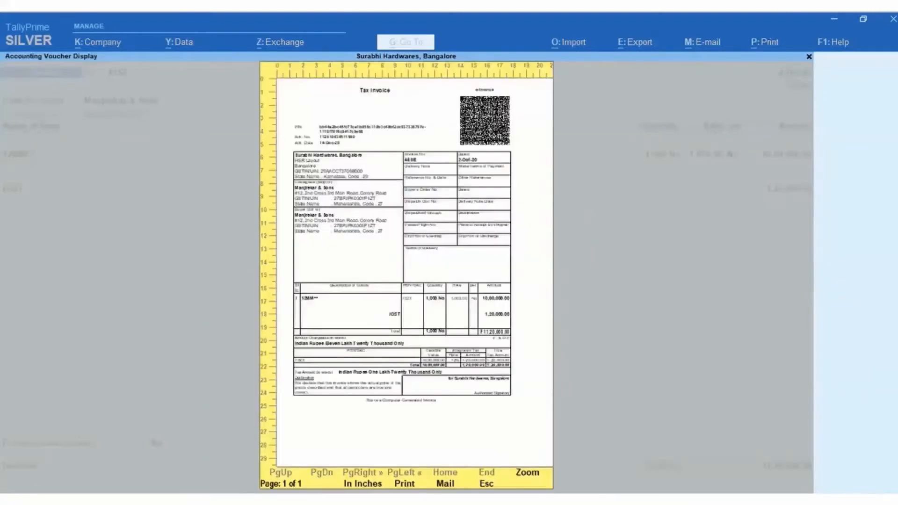
pyautogui.hotkey('alt', 'z')
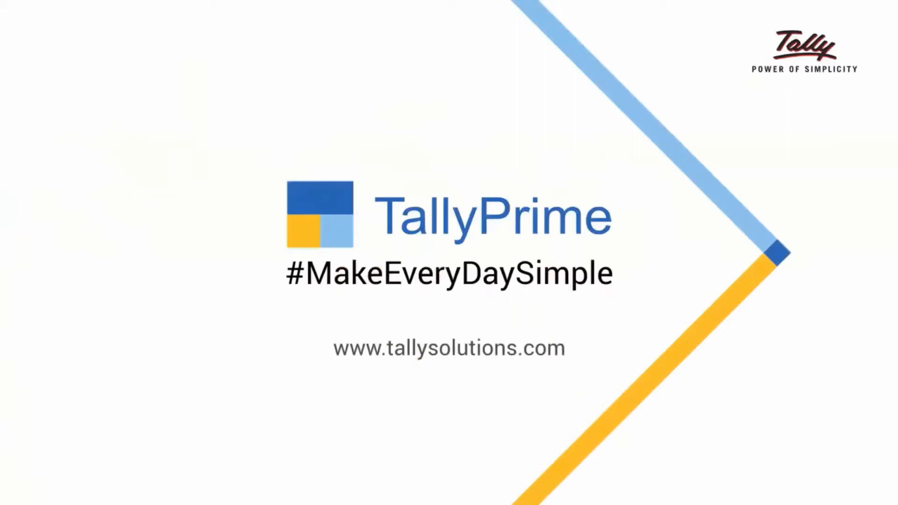
# Open the e-Invoice report and its list of vouchers rejected by the e-Invoice system
pyautogui.moveTo(428, 125)
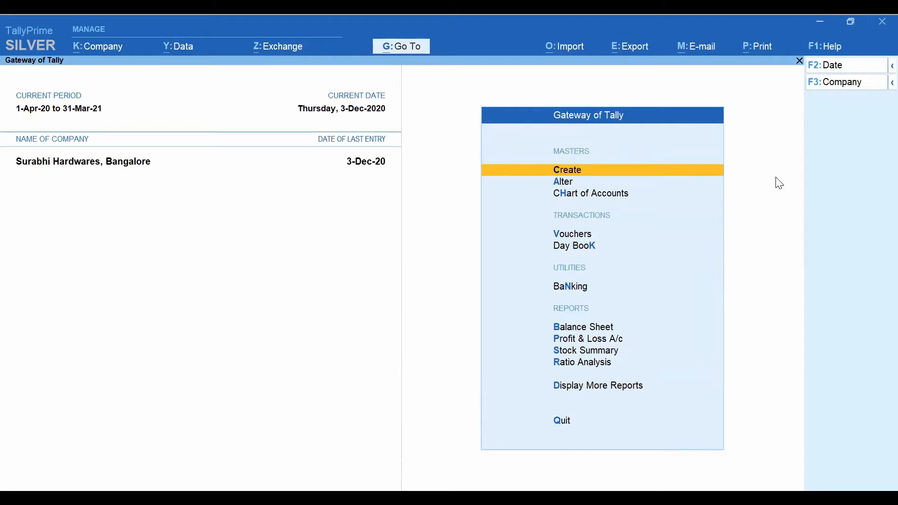
pyautogui.hotkey('alt', 'g')
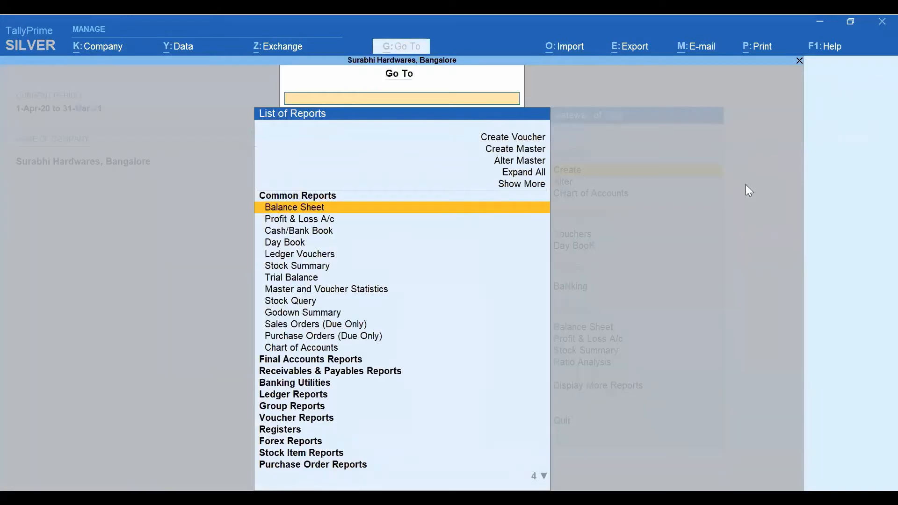
pyautogui.write('Ein')
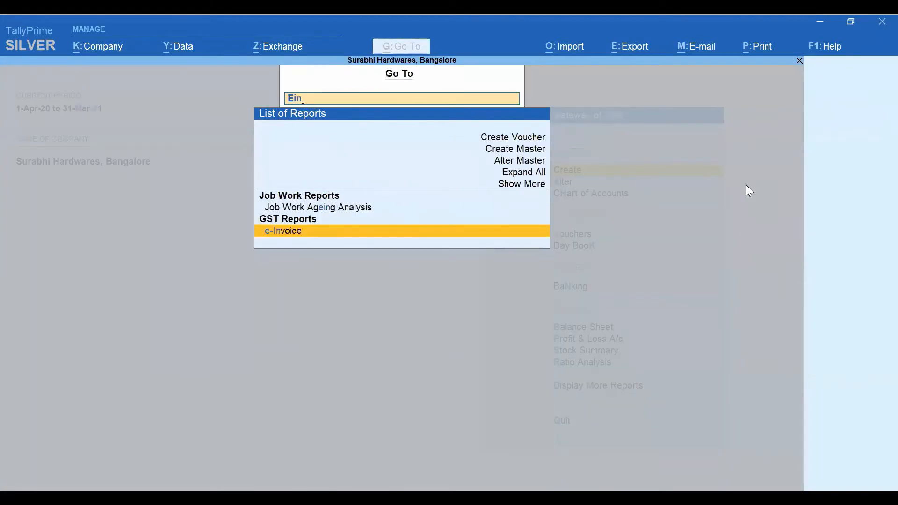
pyautogui.press('Return')
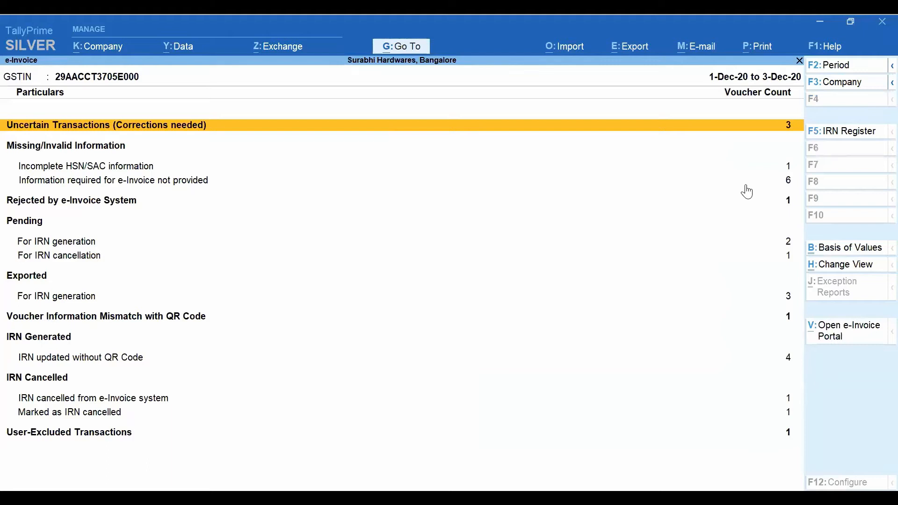
pyautogui.press('Down')
pyautogui.press('Down')
pyautogui.press('Down')
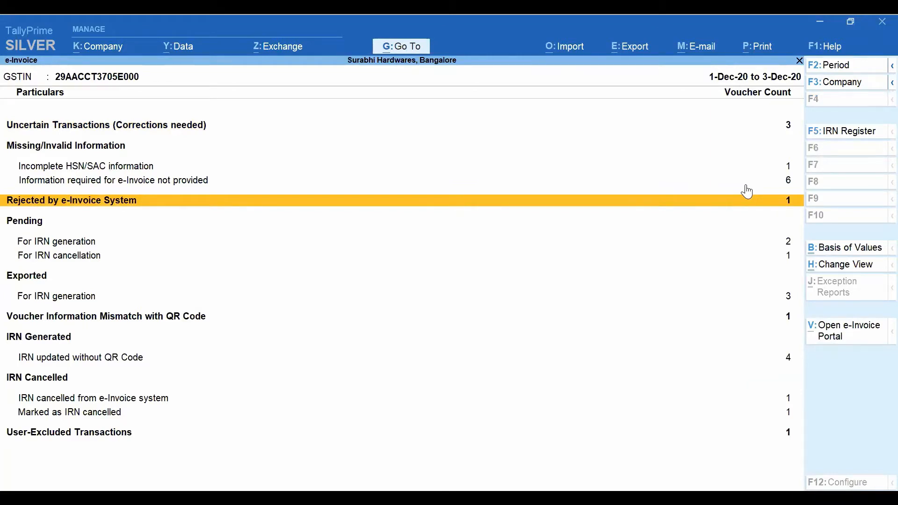
pyautogui.press('Return')
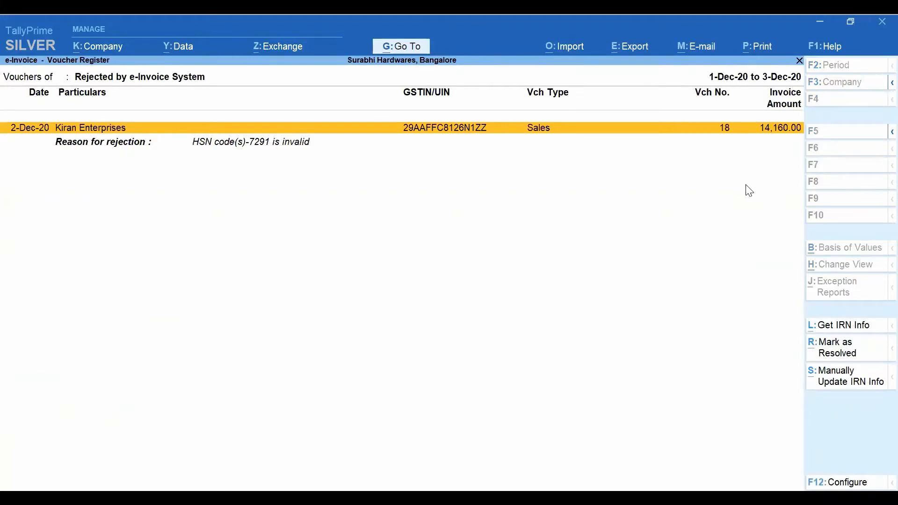
# Examine the reason for rejection of the Kiran Enterprises voucher and return to the e-Invoice report
pyautogui.press('Down')
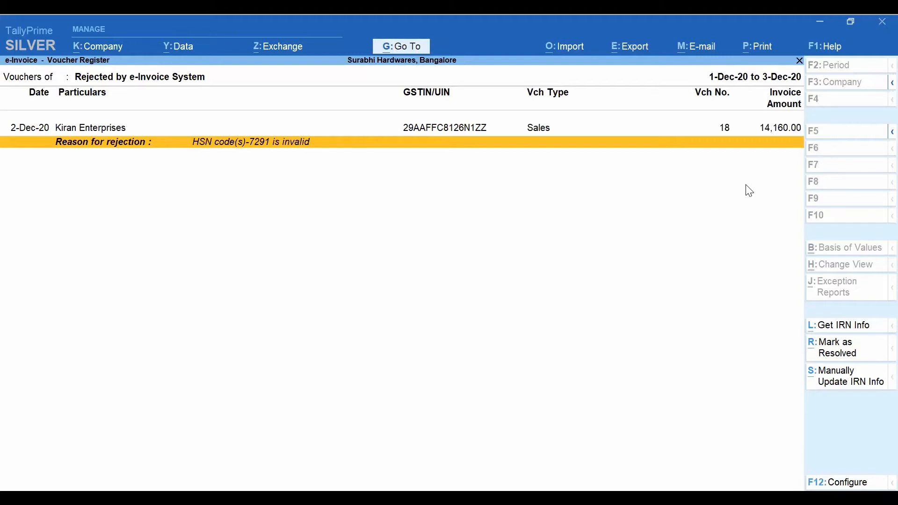
pyautogui.press('Up')
pyautogui.press('space')
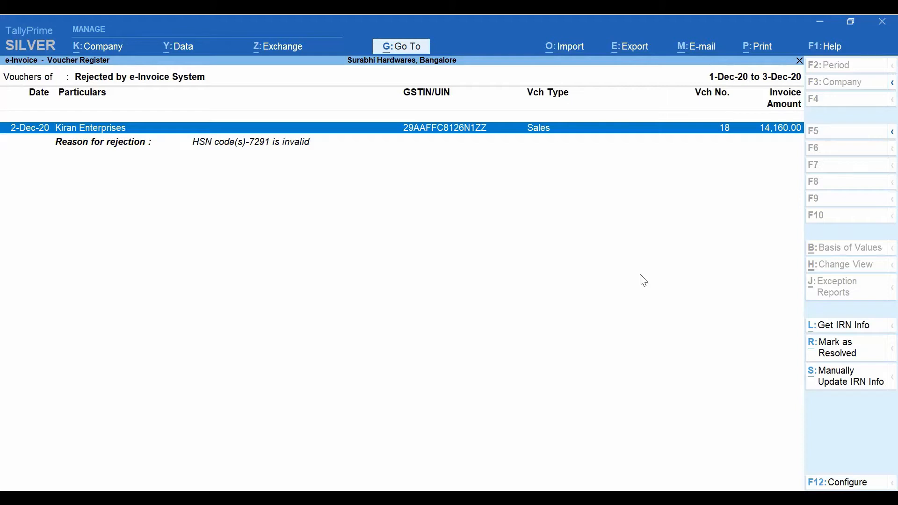
pyautogui.press('space')
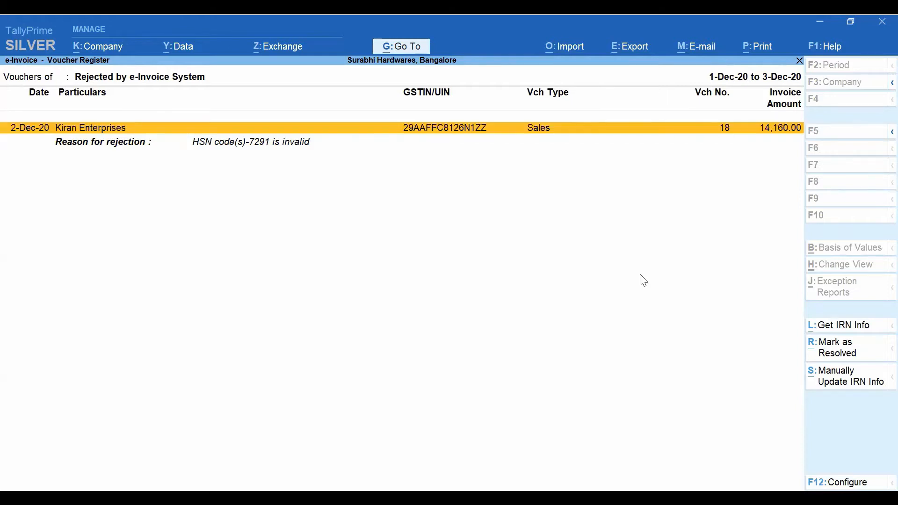
pyautogui.press('Escape')
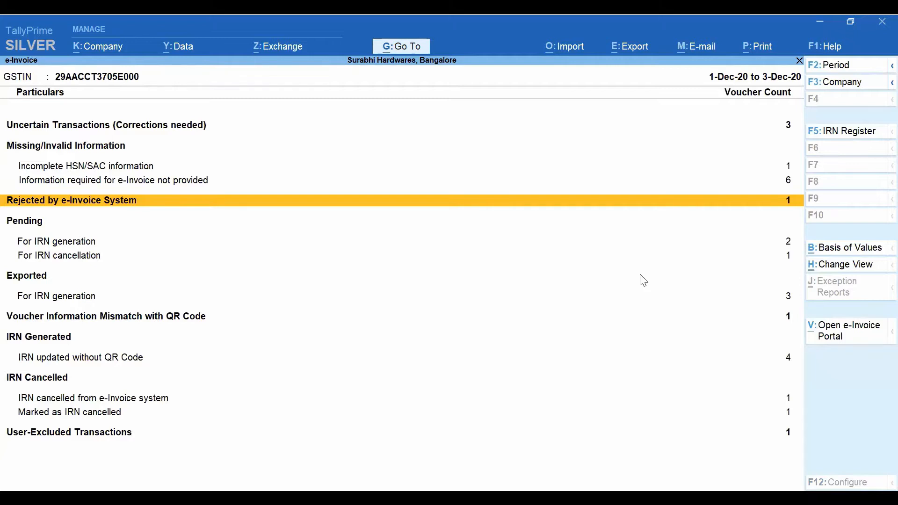
# Examine the report's Missing/Invalid Information entries for incomplete HSN/SAC information and required e-Invoice information not provided
pyautogui.press('Up')
pyautogui.press('Up')
pyautogui.press('Up')
pyautogui.press('Down')
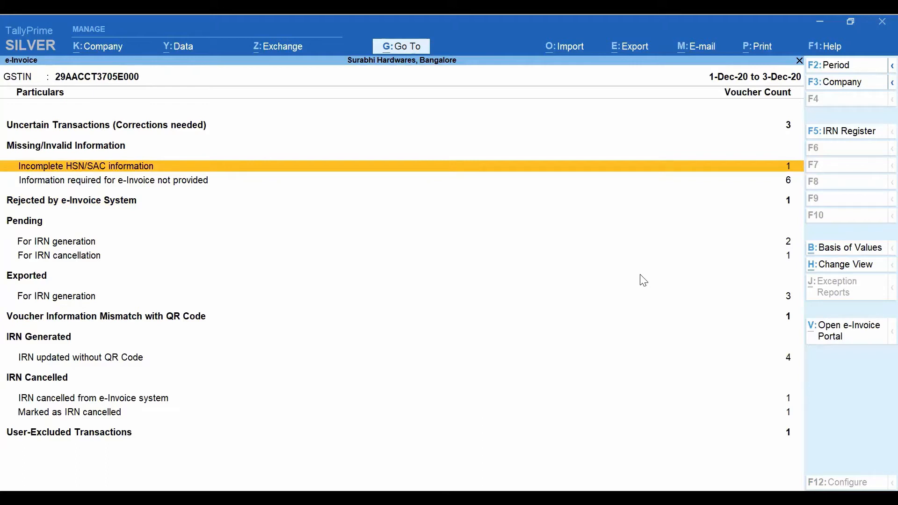
pyautogui.press('Down')
pyautogui.press('Up')
pyautogui.press('Down')
pyautogui.press('Up')
pyautogui.press('Down')
pyautogui.press('Up')
pyautogui.press('Down')
pyautogui.press('Up')
pyautogui.press('Down')
pyautogui.press('Up')
pyautogui.press('Down')
pyautogui.press('Up')
pyautogui.press('Down')
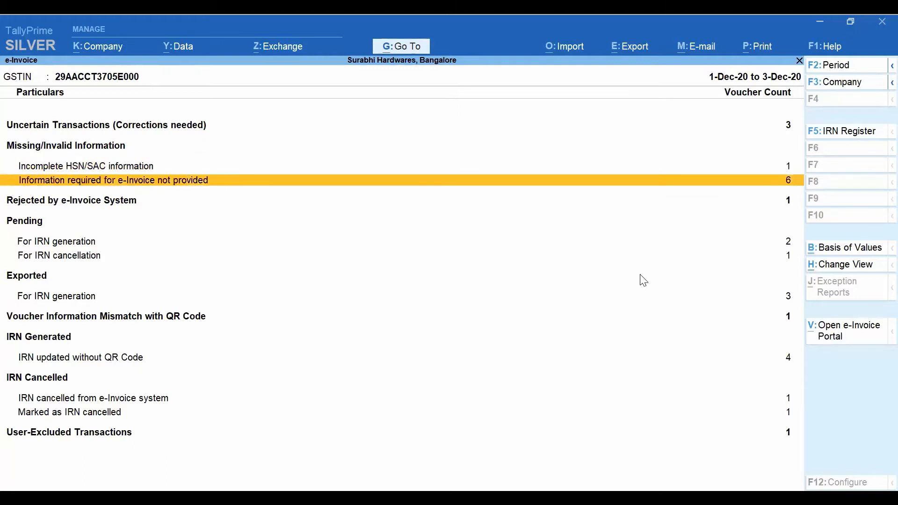
pyautogui.press('Up')
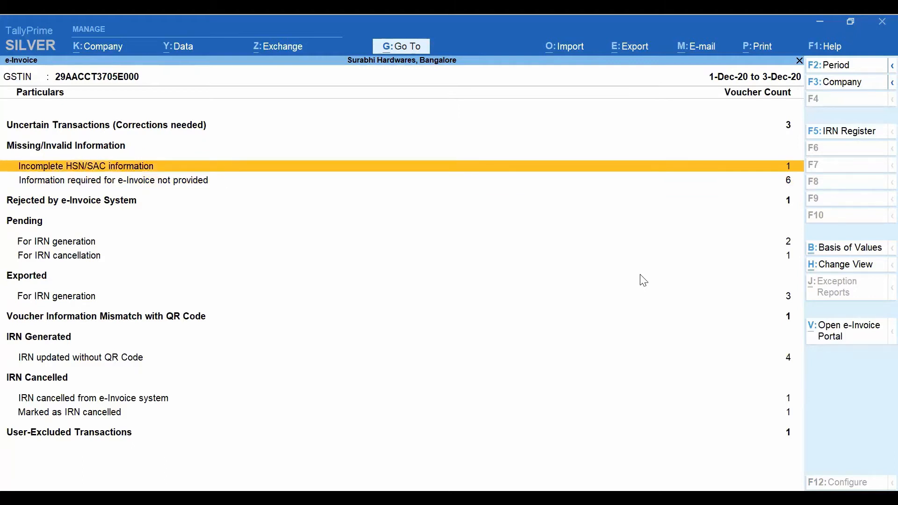
pyautogui.press('Down')
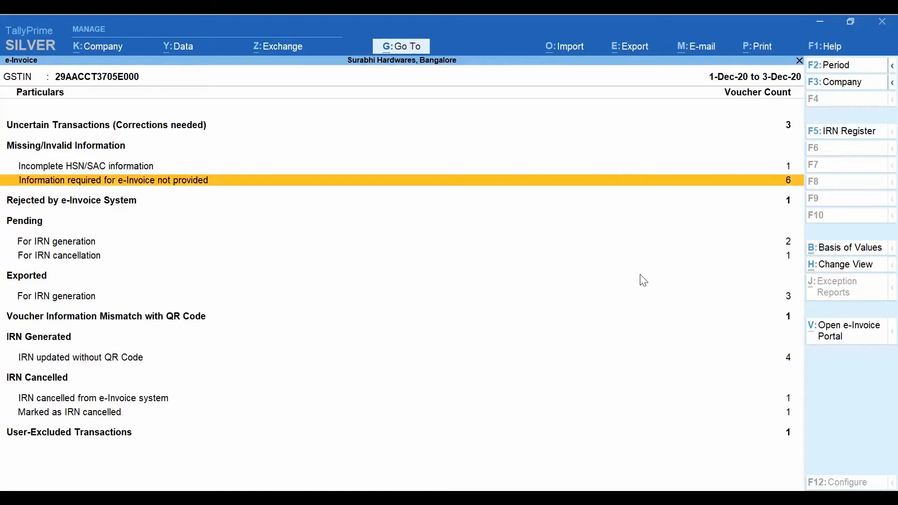